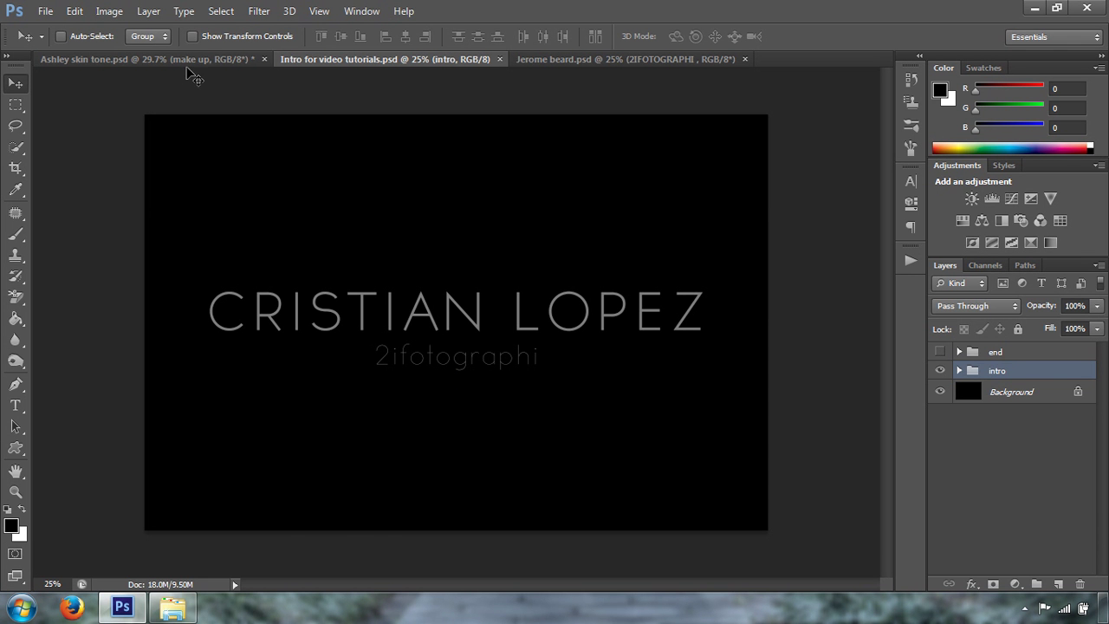
Step: Bring the Ashley skin tone.psd portrait to the front and zoom out to 25%
{"action": "left_click", "coordinate": [187, 64]}
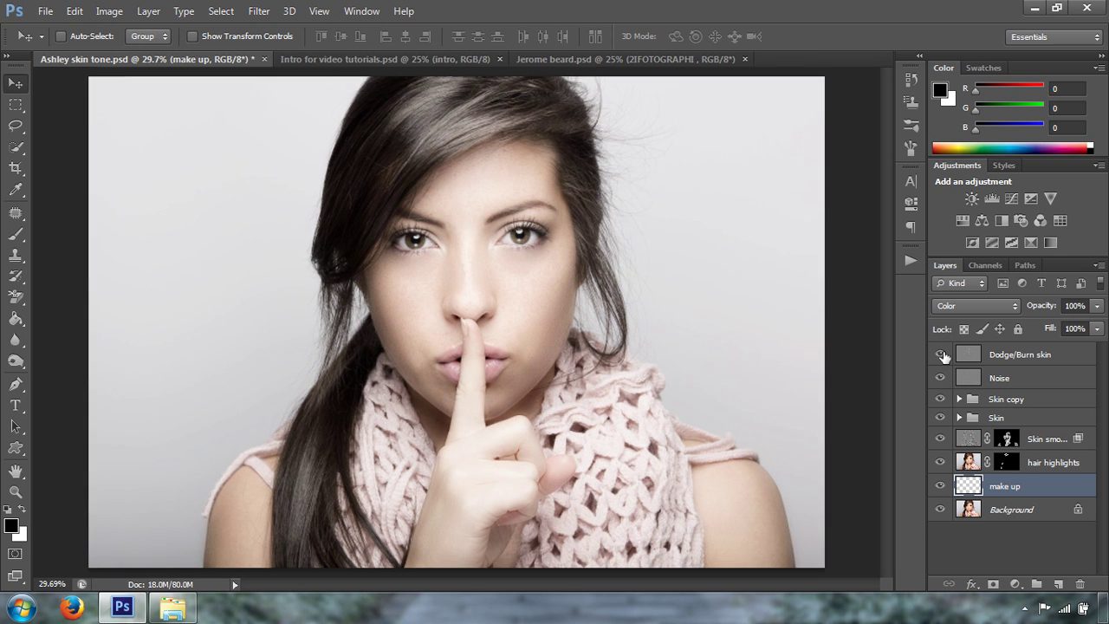
{"action": "key", "text": "ctrl+minus"}
Step: Duplicate the Background layer and rename the copy 'hair highlights'
{"action": "left_click", "coordinate": [1009, 513]}
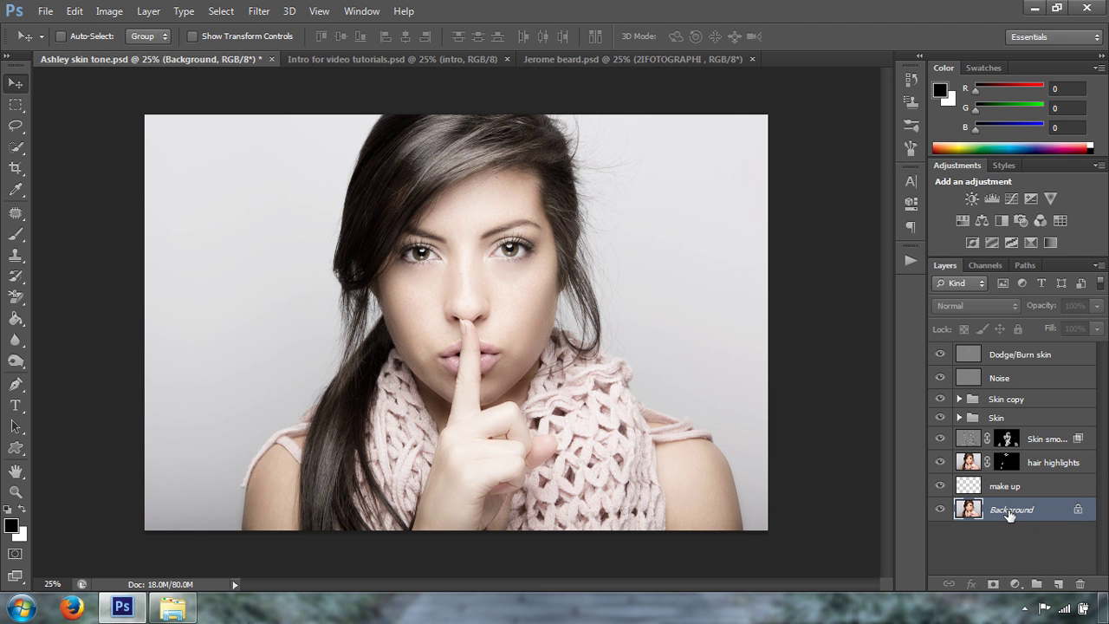
{"action": "key", "text": "ctrl+j"}
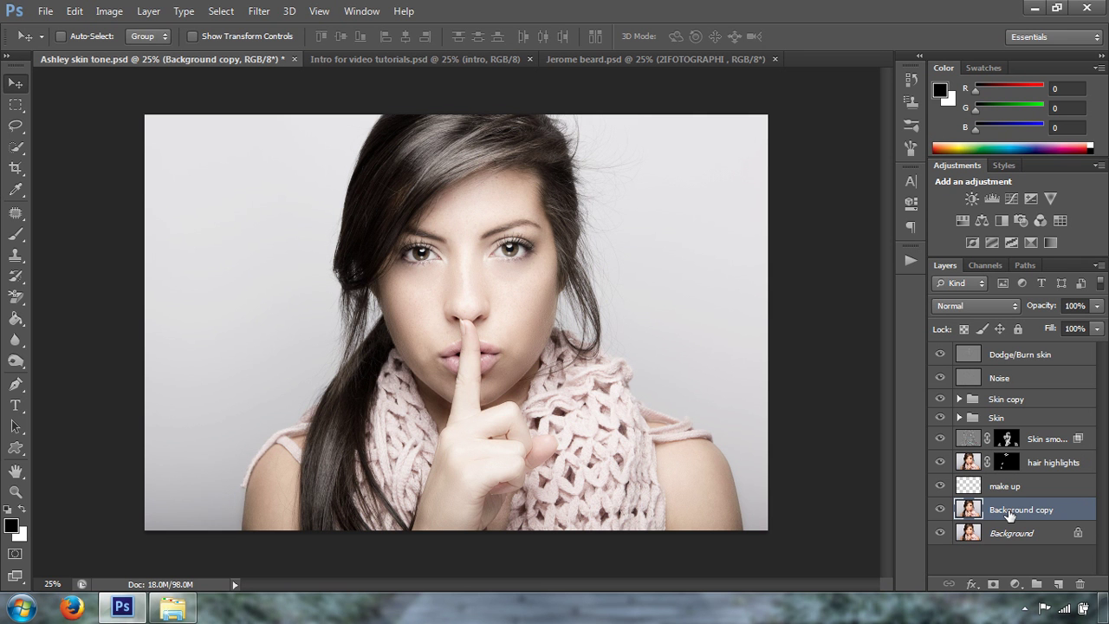
{"action": "double_click", "coordinate": [1010, 513]}
{"action": "type", "text": "hair highlights"}
{"action": "key", "text": "Return"}
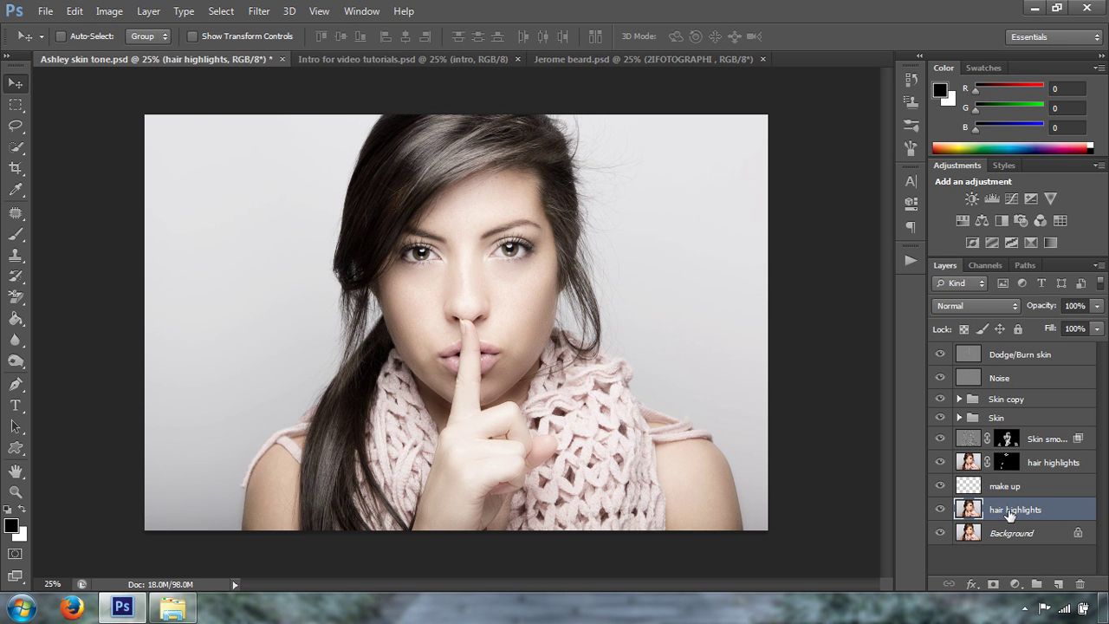
Step: Set the hair highlights layer to Screen and give it an inverted black mask
{"action": "left_click", "coordinate": [971, 311]}
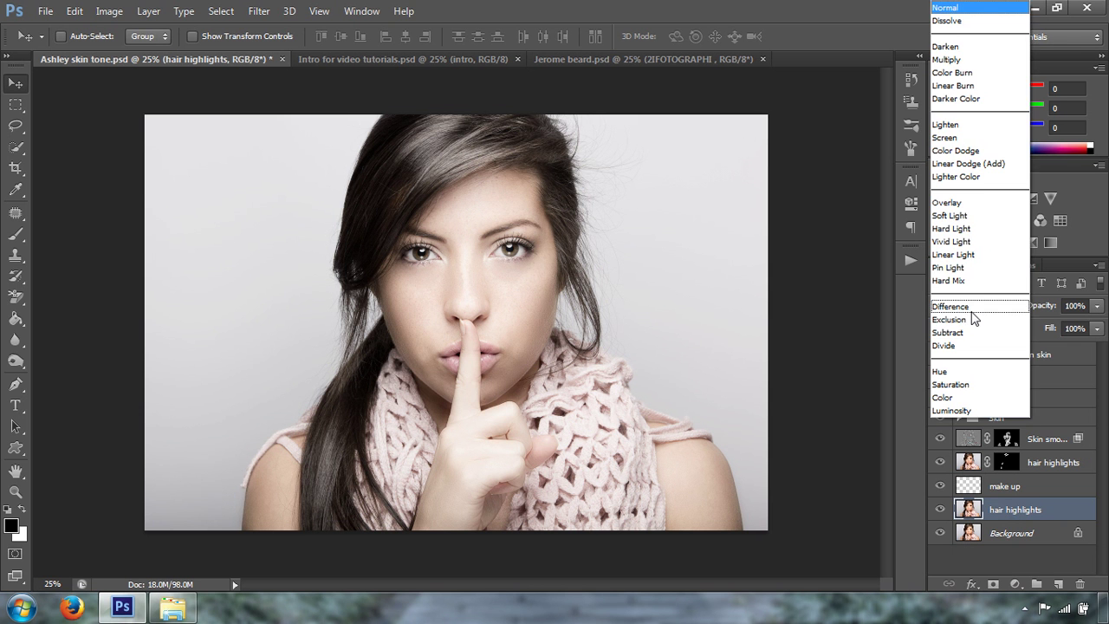
{"action": "left_click", "coordinate": [977, 138]}
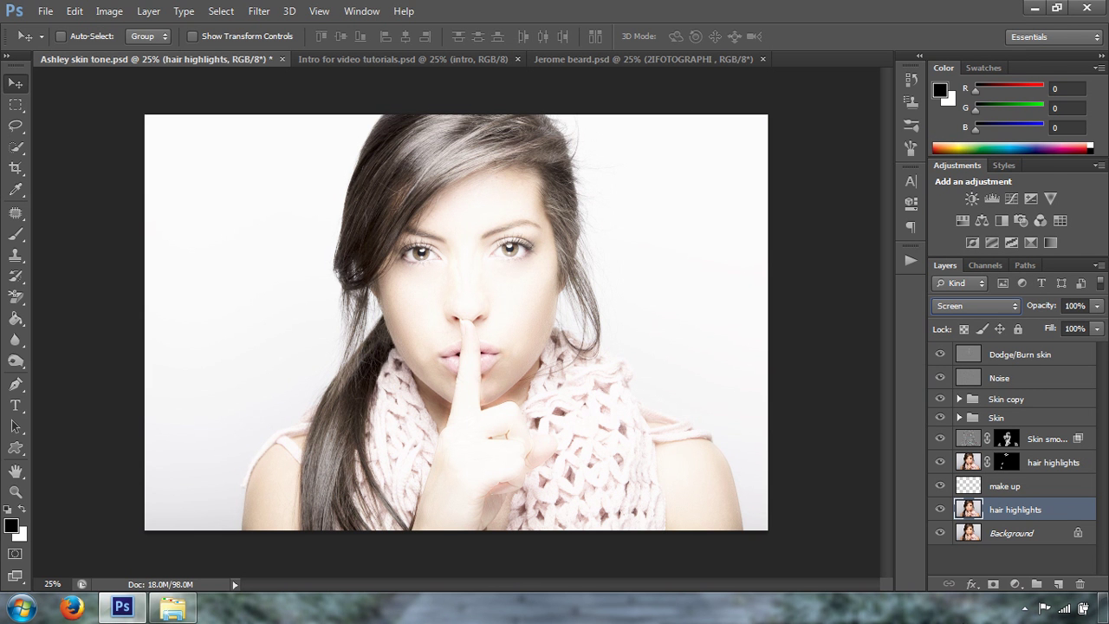
{"action": "left_click", "coordinate": [994, 585]}
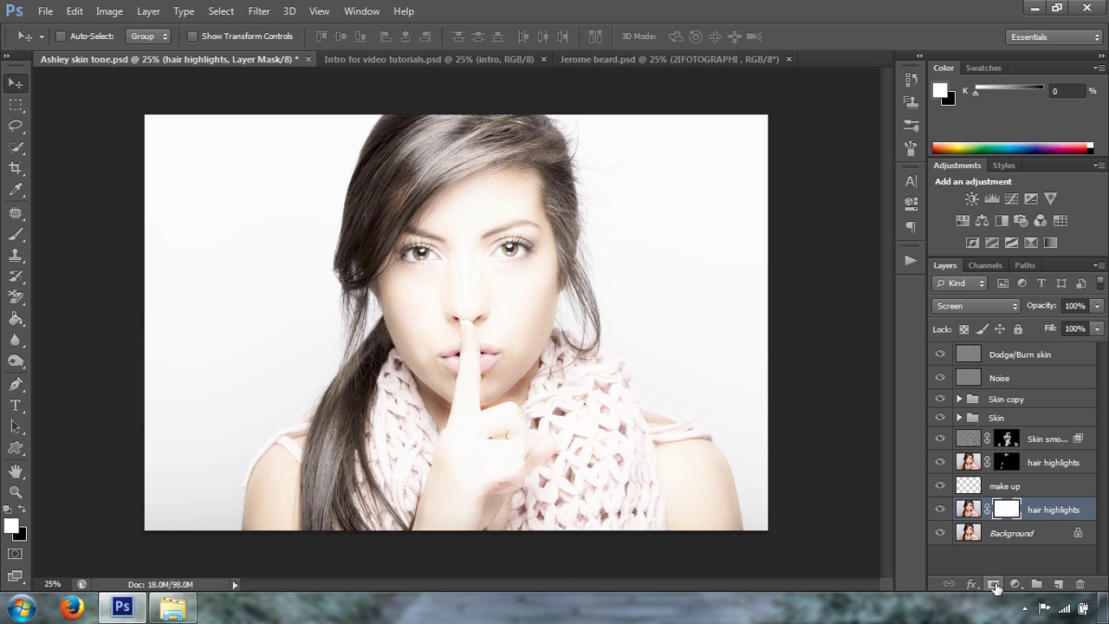
{"action": "key", "text": "ctrl+i"}
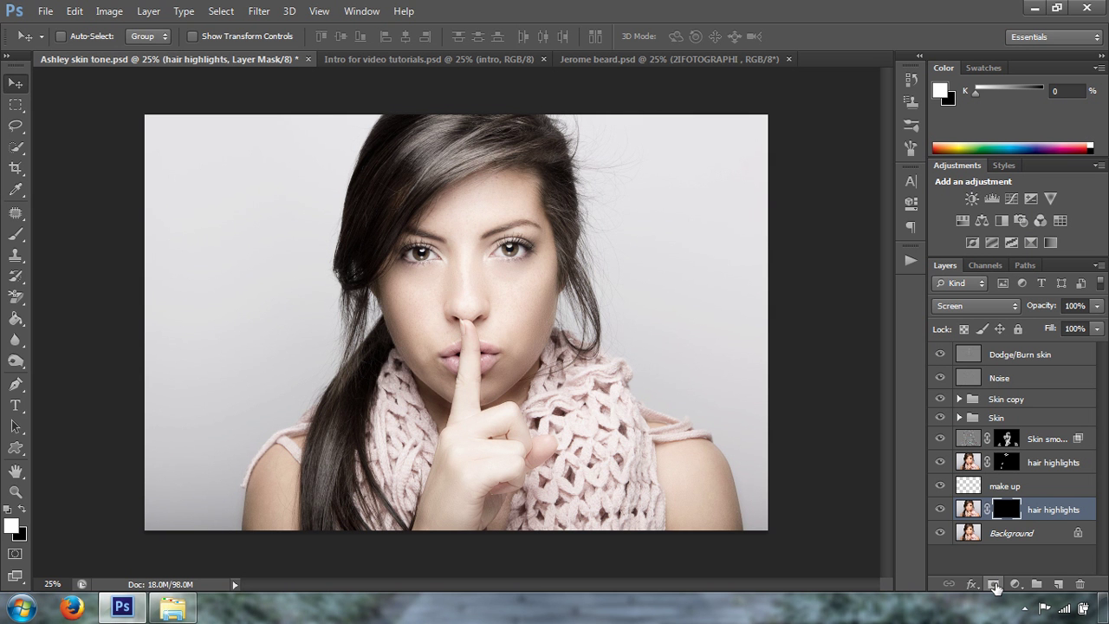
Step: Pick the Brush tool with a white foreground colour and enlarge the brush
{"action": "key", "text": "b"}
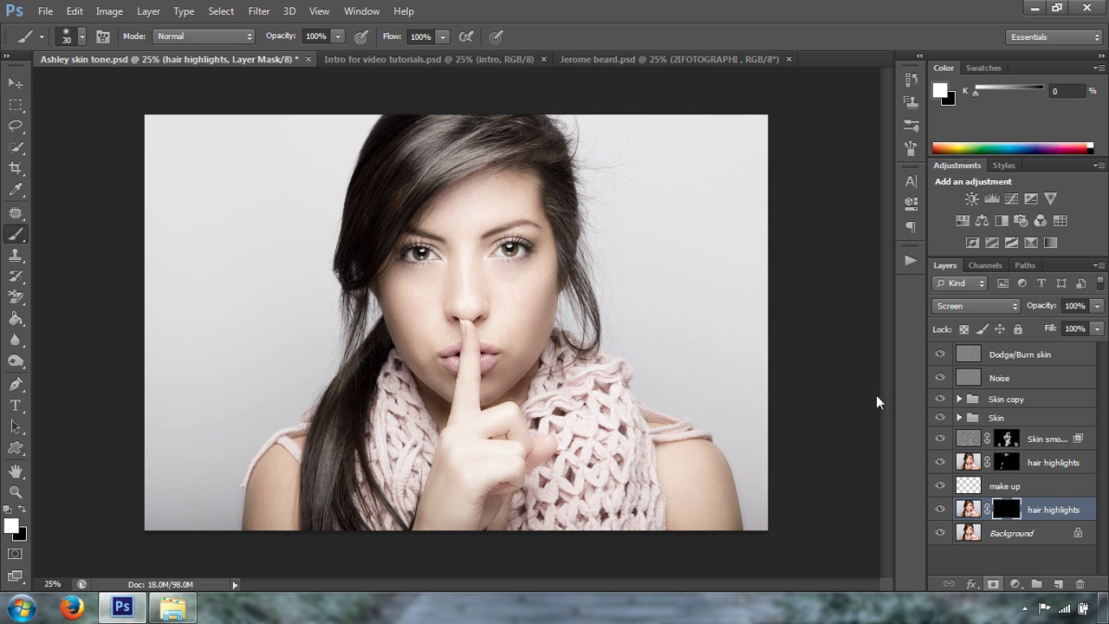
{"action": "left_click", "coordinate": [81, 37]}
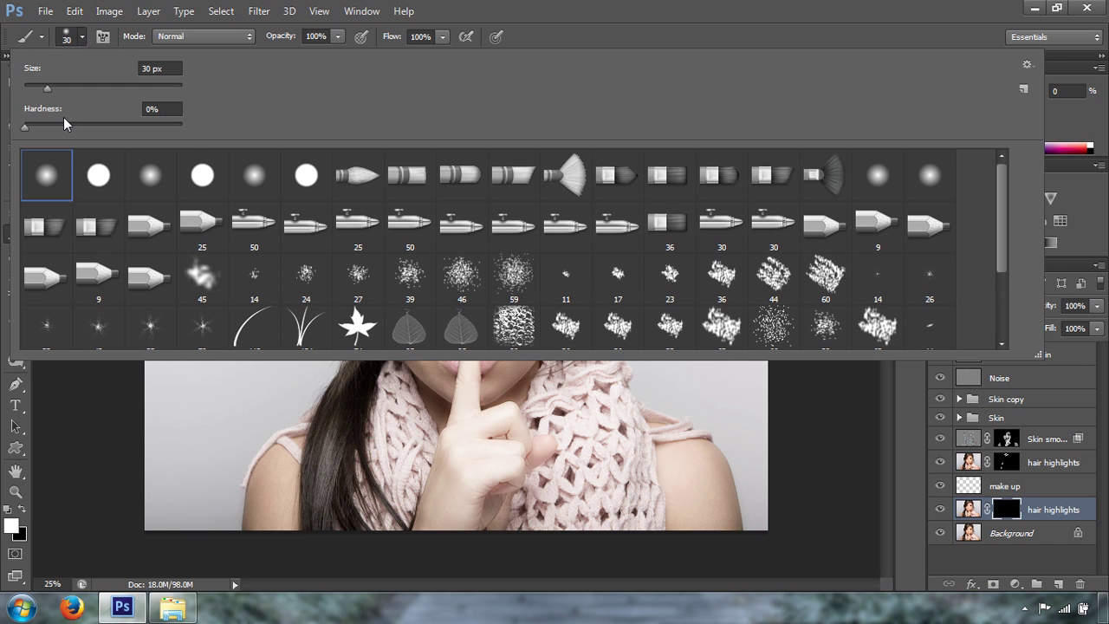
{"action": "left_click", "coordinate": [81, 37]}
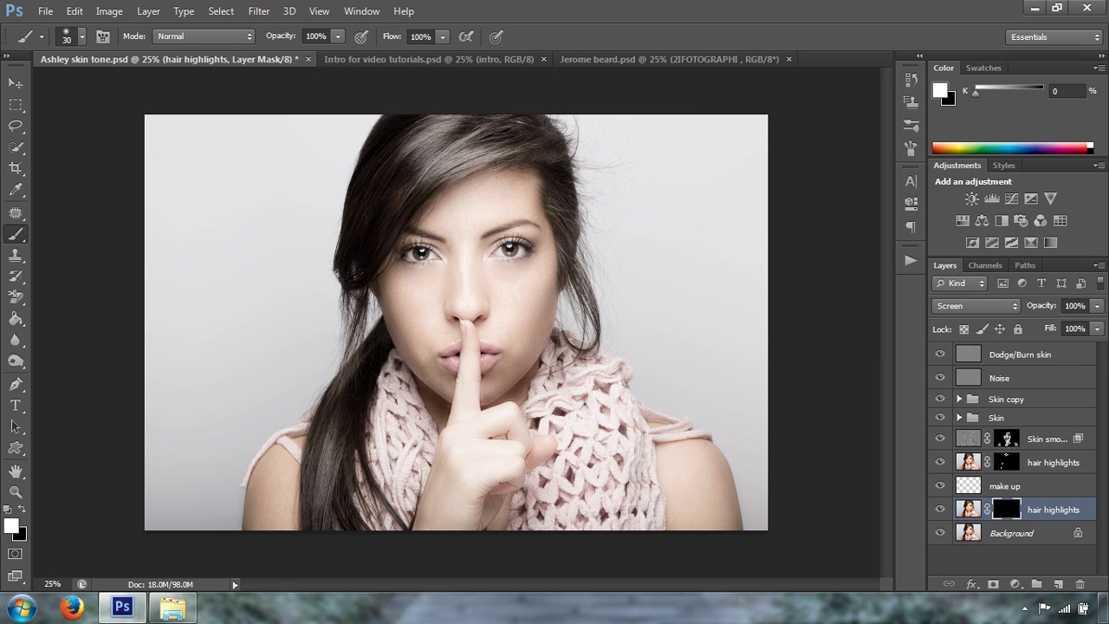
{"action": "key", "text": "bracketright"}
{"action": "key", "text": "x"}
{"action": "key", "text": "x"}
{"action": "key", "text": "bracketright"}
{"action": "key", "text": "bracketright"}
Step: Paint white streaks on the mask across the top hair, then a thinner one down the left strand
{"action": "mouse_move", "coordinate": [497, 153]}
{"action": "left_mouse_down"}
{"action": "mouse_move", "coordinate": [434, 176]}
{"action": "mouse_move", "coordinate": [475, 138]}
{"action": "mouse_move", "coordinate": [457, 125]}
{"action": "mouse_move", "coordinate": [389, 164]}
{"action": "left_mouse_up"}
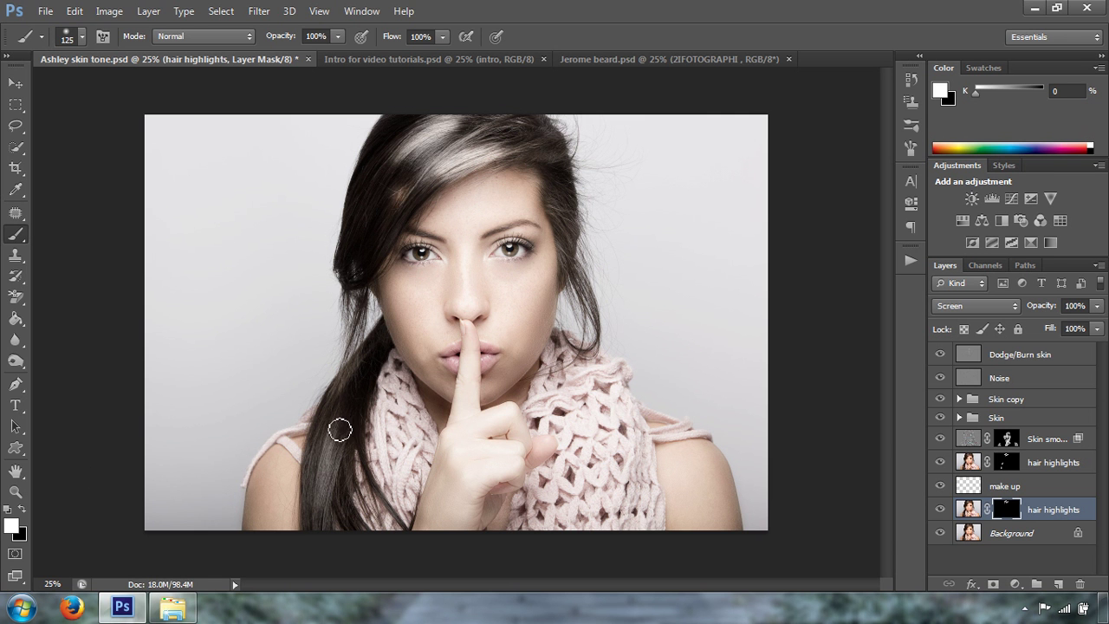
{"action": "left_click_drag", "start_coordinate": [330, 436], "coordinate": [337, 551]}
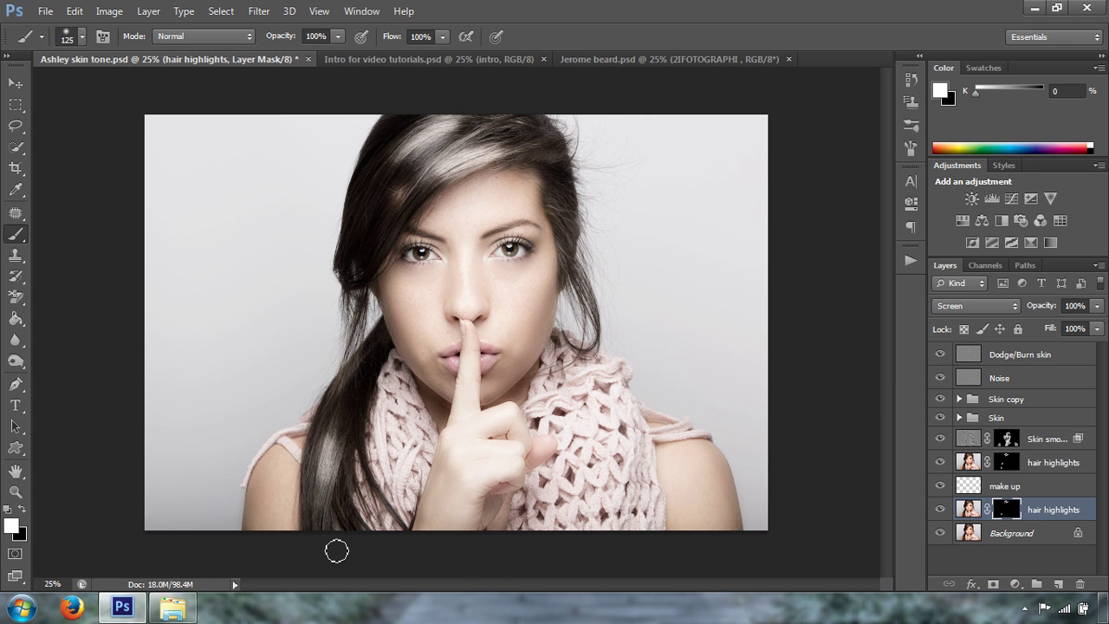
{"action": "key", "text": "ctrl+z"}
{"action": "key", "text": "bracketleft"}
{"action": "key", "text": "bracketleft"}
{"action": "key", "text": "bracketleft"}
{"action": "key", "text": "bracketleft"}
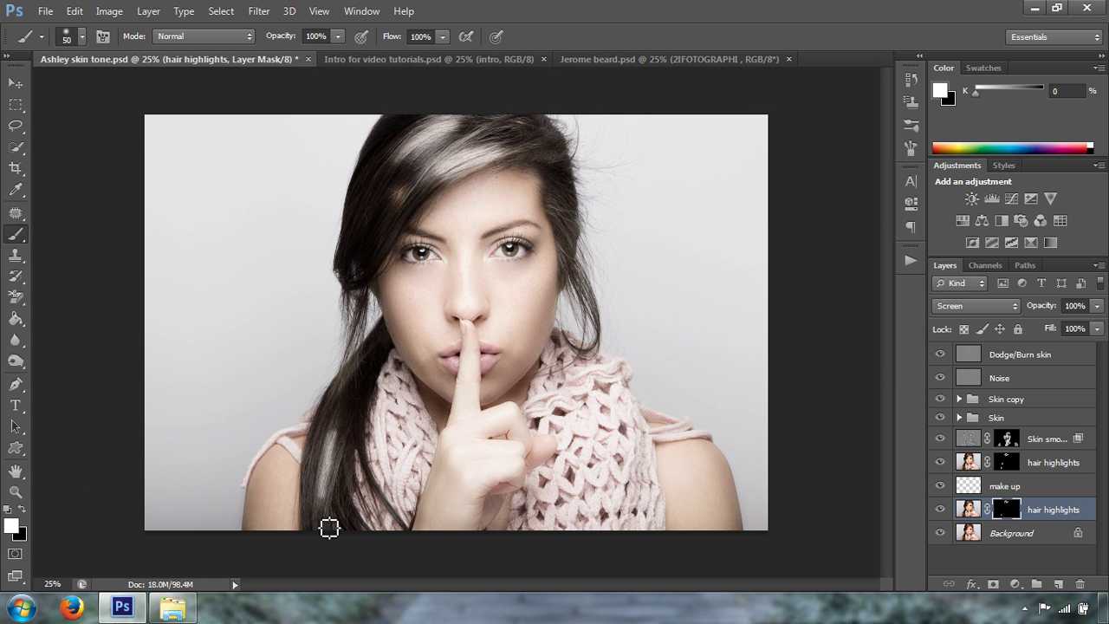
{"action": "left_click_drag", "start_coordinate": [344, 439], "coordinate": [330, 527]}
Step: Try 50% opacity on the hair highlights layer and compare it with the layer hidden
{"action": "left_click", "coordinate": [1078, 303]}
{"action": "double_click", "coordinate": [1079, 303]}
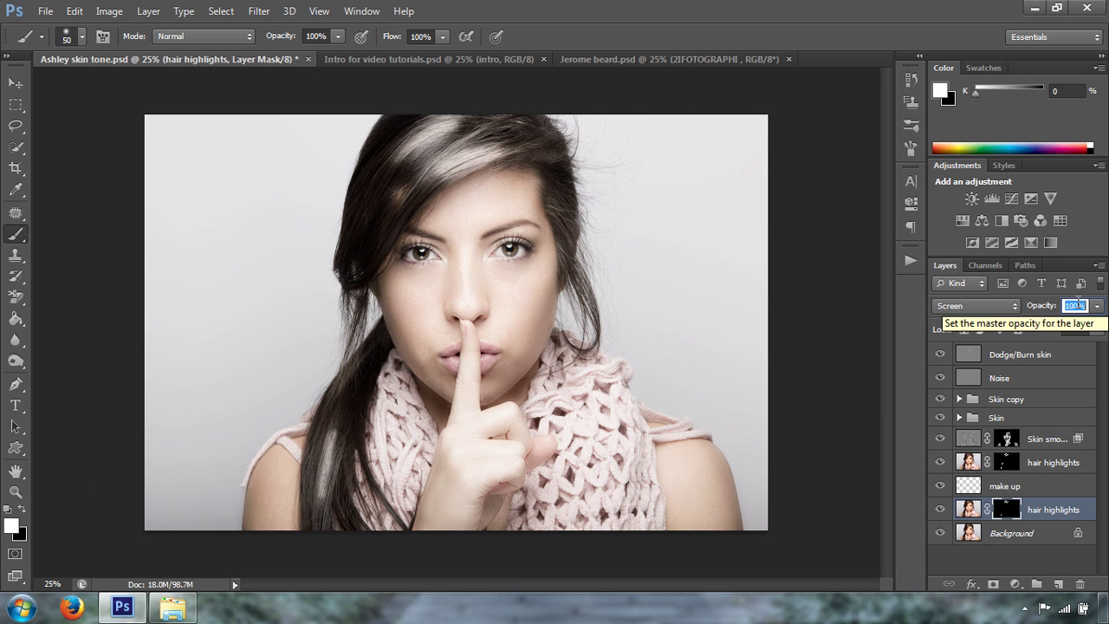
{"action": "type", "text": "50"}
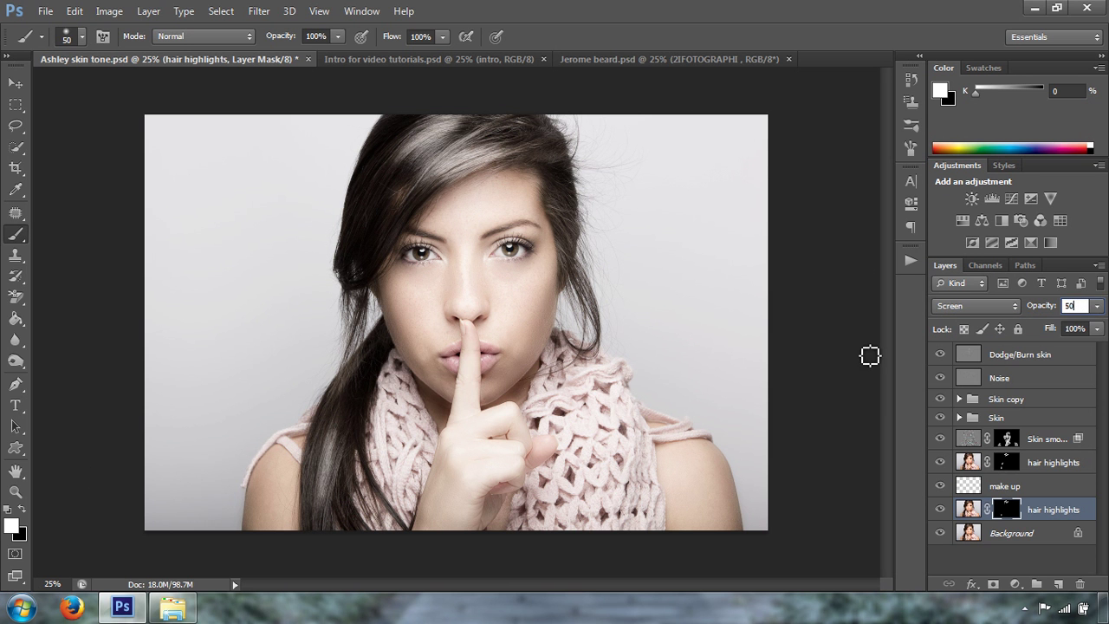
{"action": "left_click", "coordinate": [940, 509]}
{"action": "left_click", "coordinate": [940, 510]}
{"action": "left_click", "coordinate": [941, 512]}
{"action": "left_click", "coordinate": [941, 511]}
{"action": "left_click", "coordinate": [941, 512]}
{"action": "left_click", "coordinate": [941, 511]}
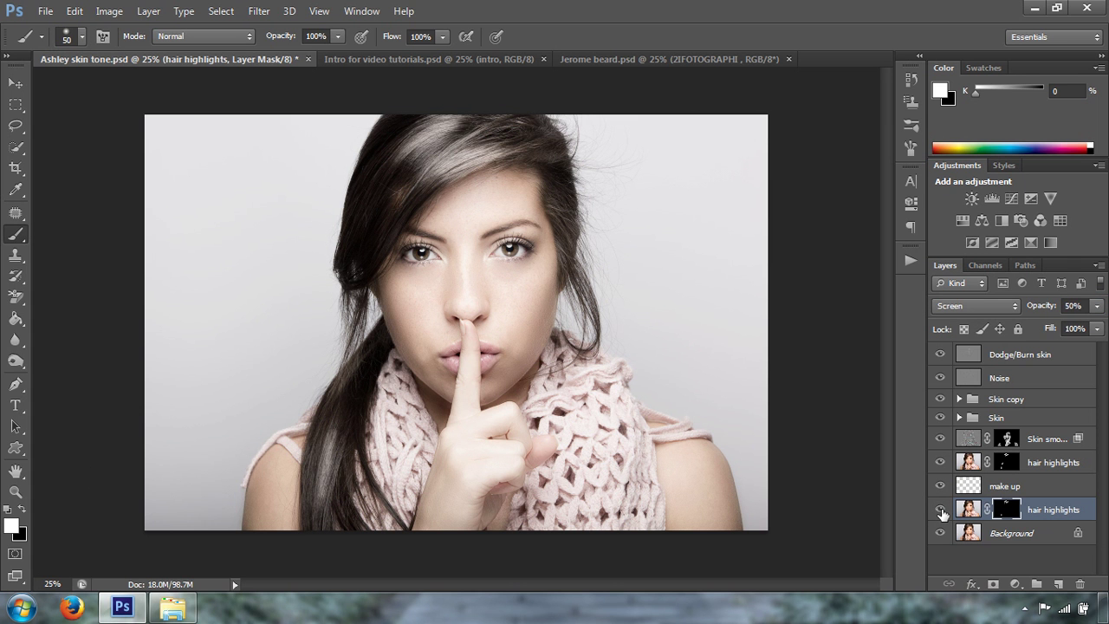
Step: Lower the hair highlights layer opacity to 30%
{"action": "left_click", "coordinate": [1075, 305]}
{"action": "key", "text": "BackSpace"}
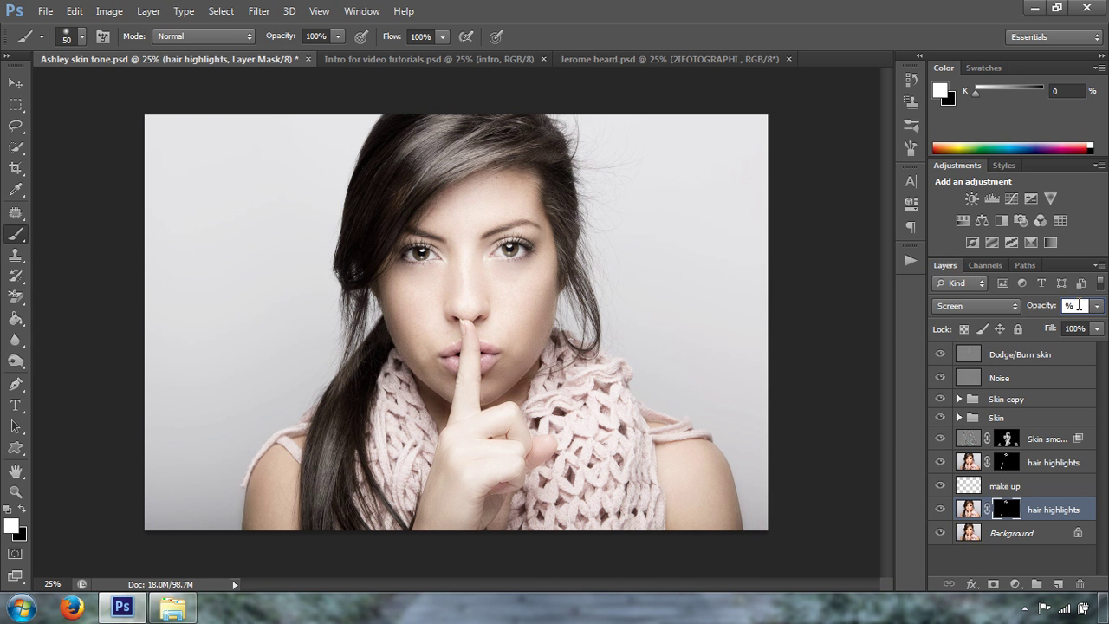
{"action": "type", "text": "30"}
{"action": "key", "text": "Return"}
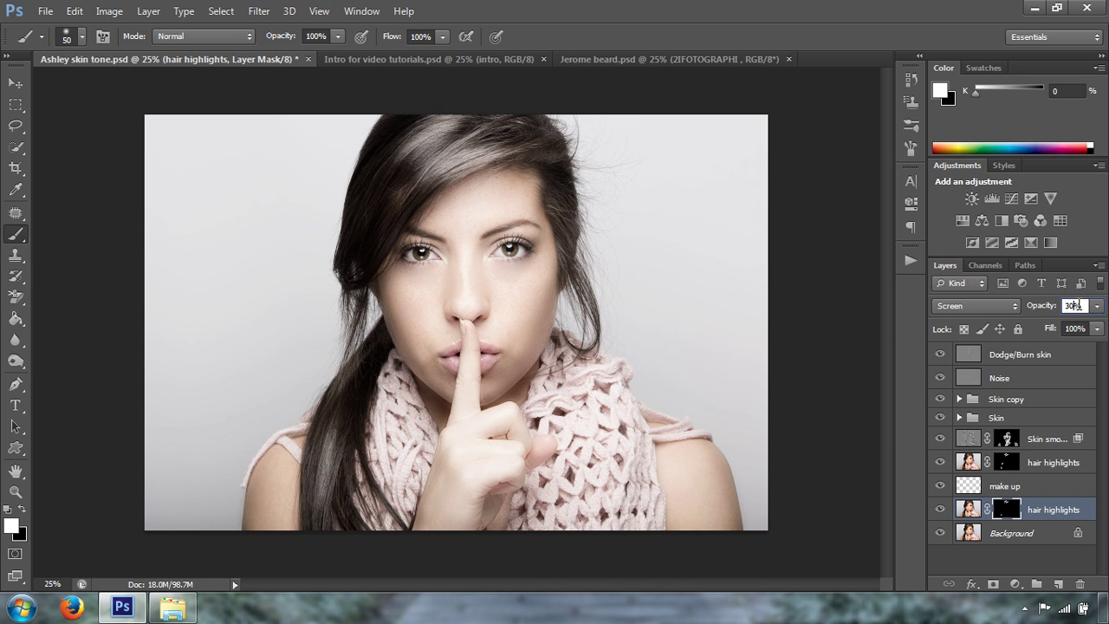
Step: Check the mask as a red overlay, compare before and after, then select the Background layer
{"action": "left_click", "coordinate": [16, 83]}
{"action": "key", "text": "backslash"}
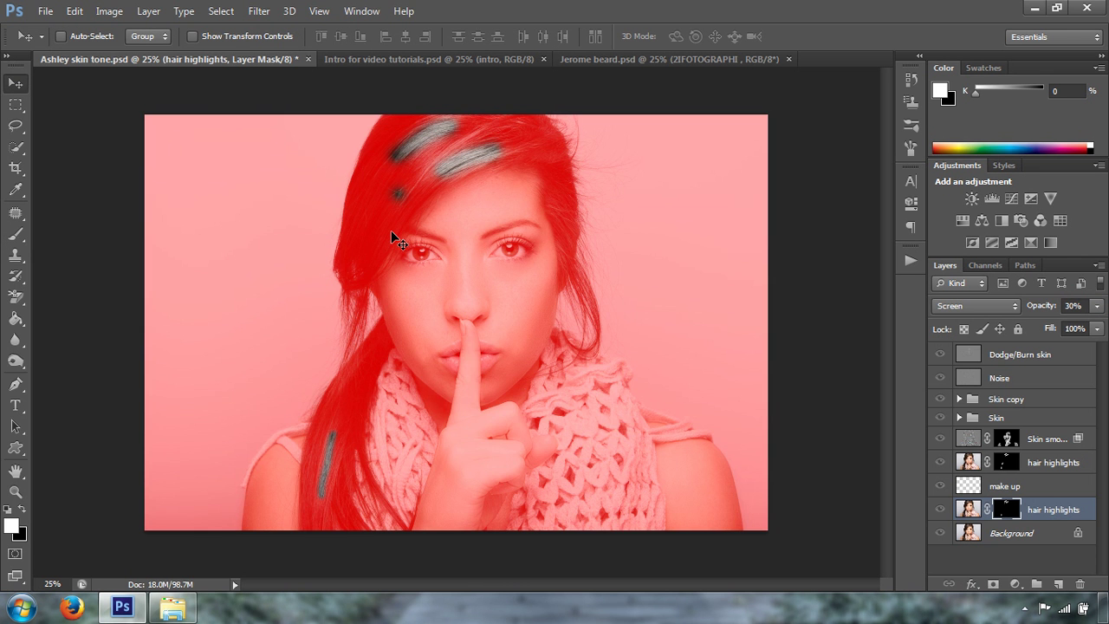
{"action": "key", "text": "backslash"}
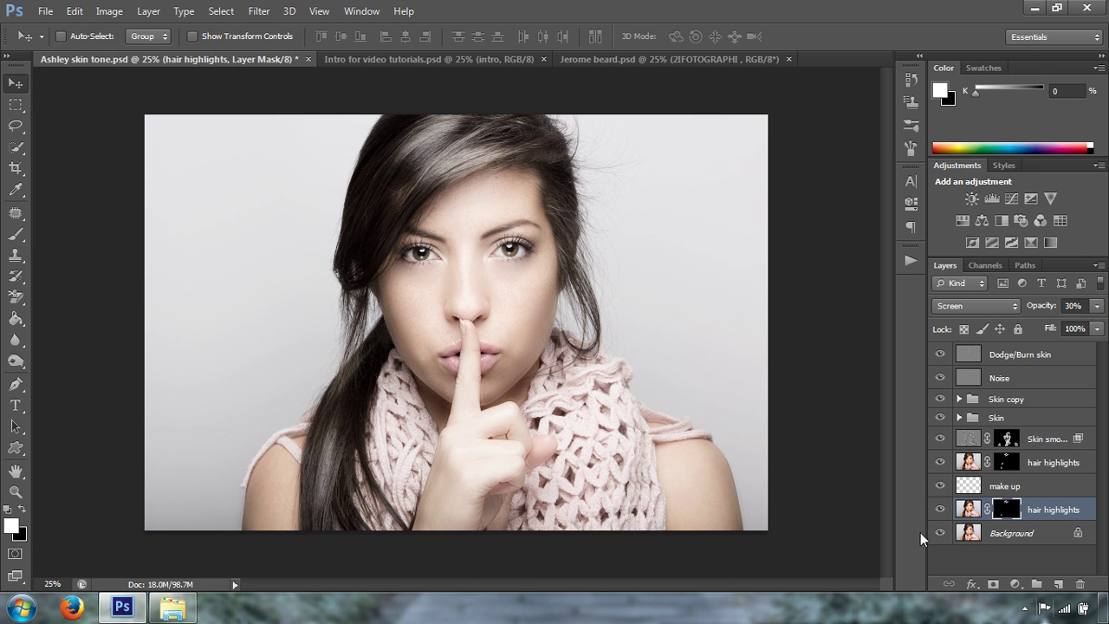
{"action": "left_click", "coordinate": [940, 509]}
{"action": "left_click", "coordinate": [940, 509]}
{"action": "left_click", "coordinate": [940, 509]}
{"action": "left_click", "coordinate": [940, 509]}
{"action": "left_click", "coordinate": [940, 510]}
{"action": "left_click", "coordinate": [940, 510]}
{"action": "left_click", "coordinate": [998, 536]}
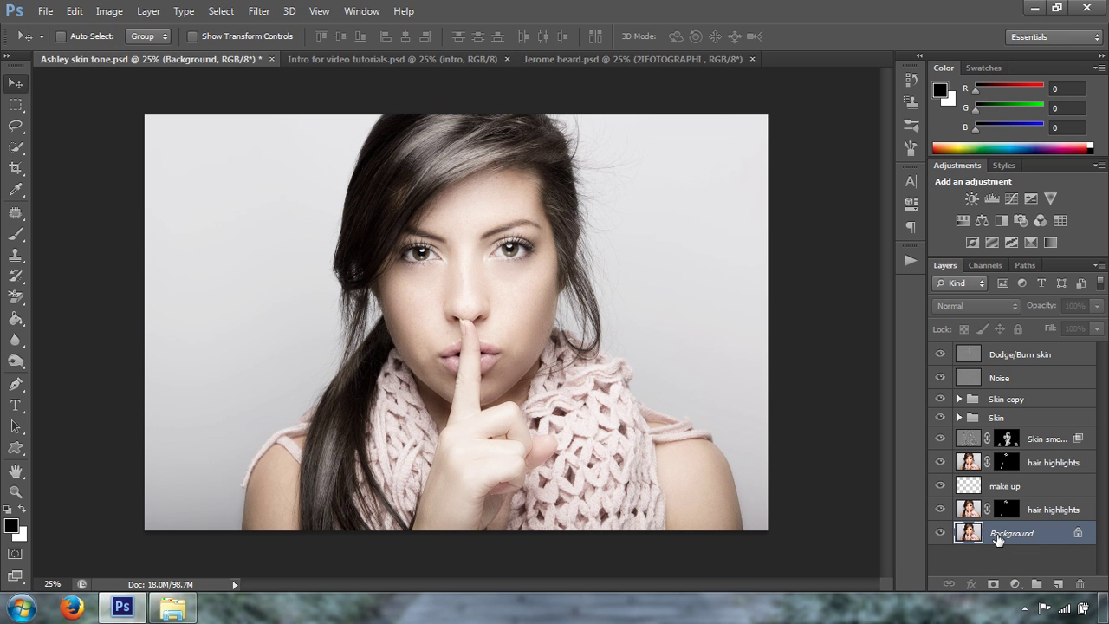
Step: Create a new layer named 'make up' above the Background
{"action": "key", "text": "ctrl+shift+n"}
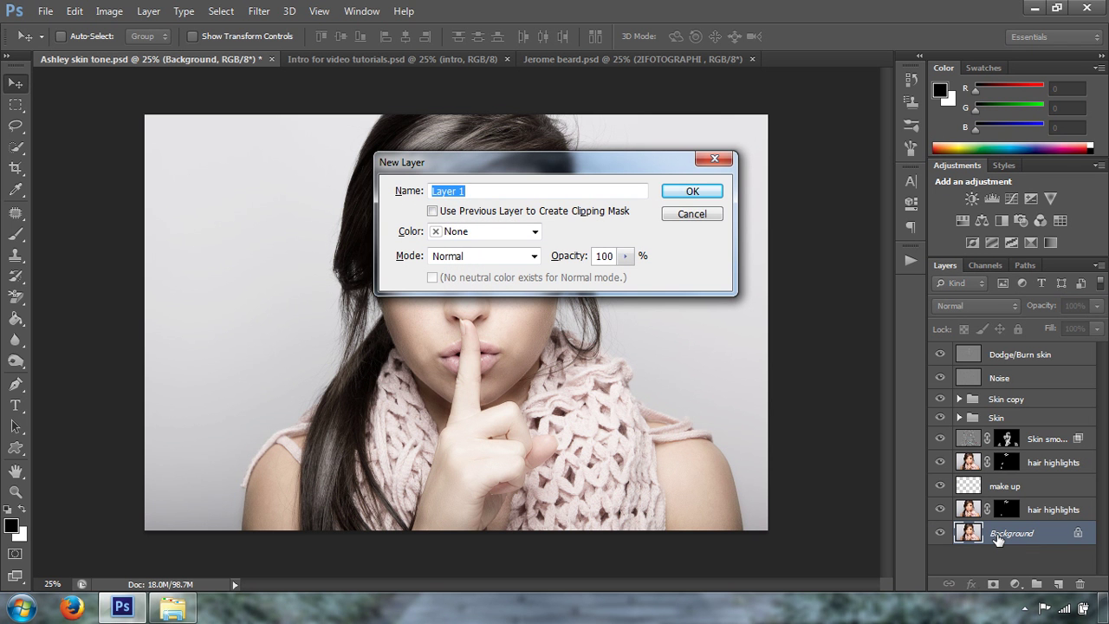
{"action": "type", "text": "make up"}
{"action": "key", "text": "Return"}
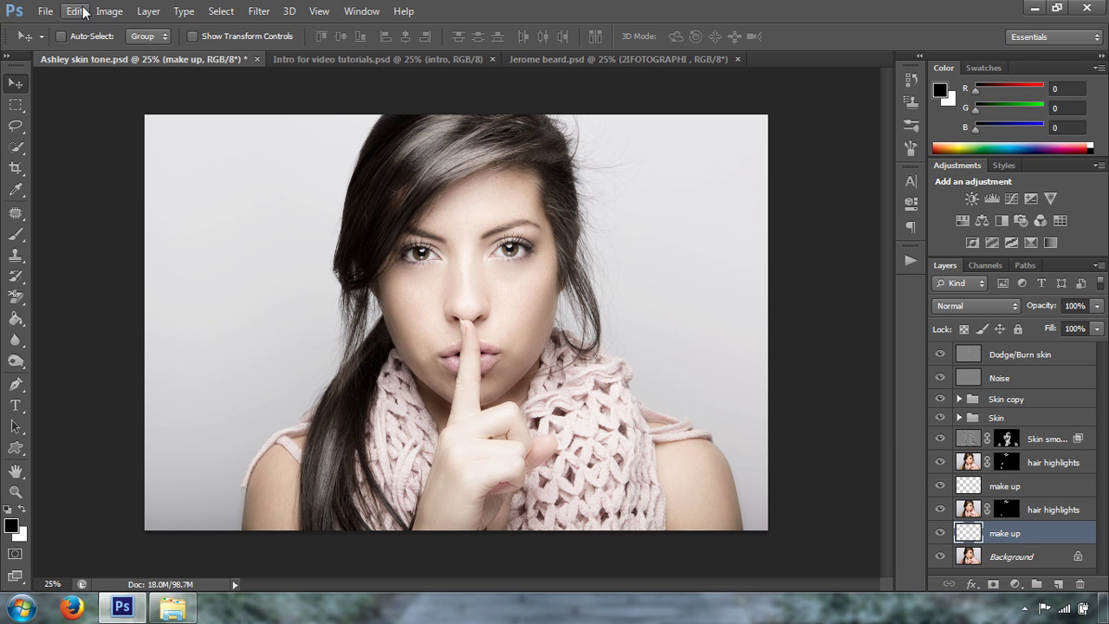
Step: Browse the Image menu commands and close it without choosing any
{"action": "left_click", "coordinate": [110, 12]}
{"action": "mouse_move", "coordinate": [145, 14]}
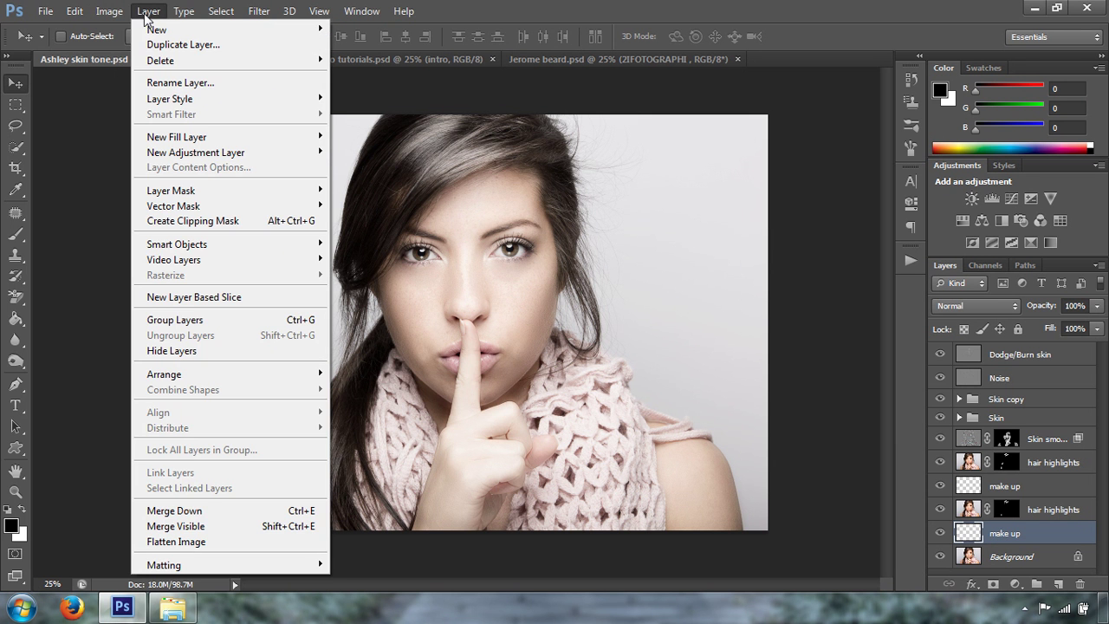
{"action": "mouse_move", "coordinate": [254, 33]}
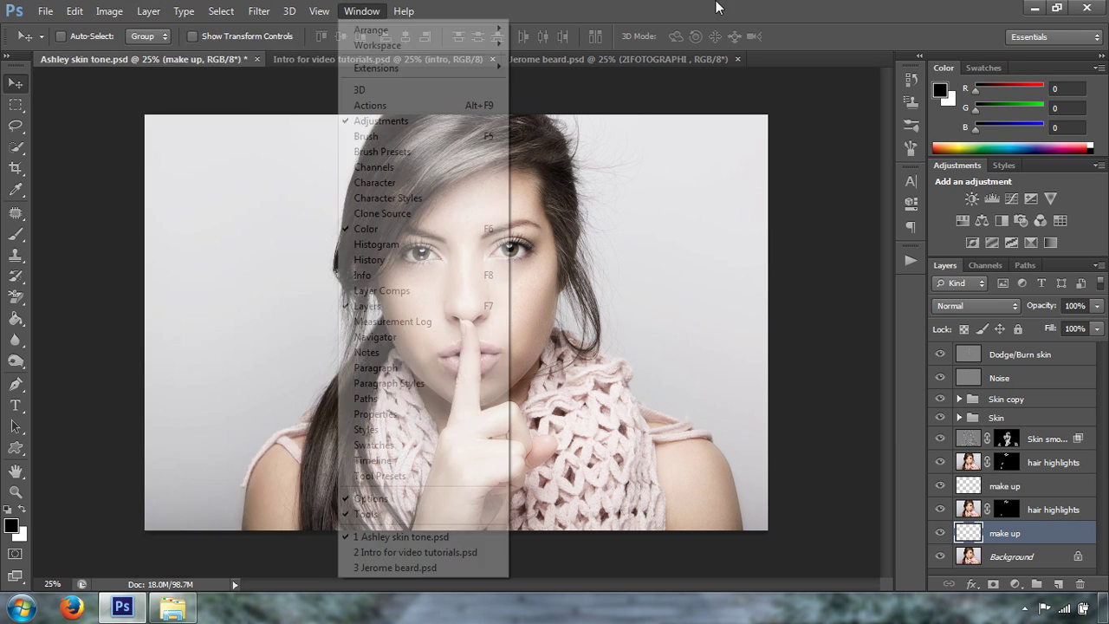
{"action": "left_click", "coordinate": [752, 13]}
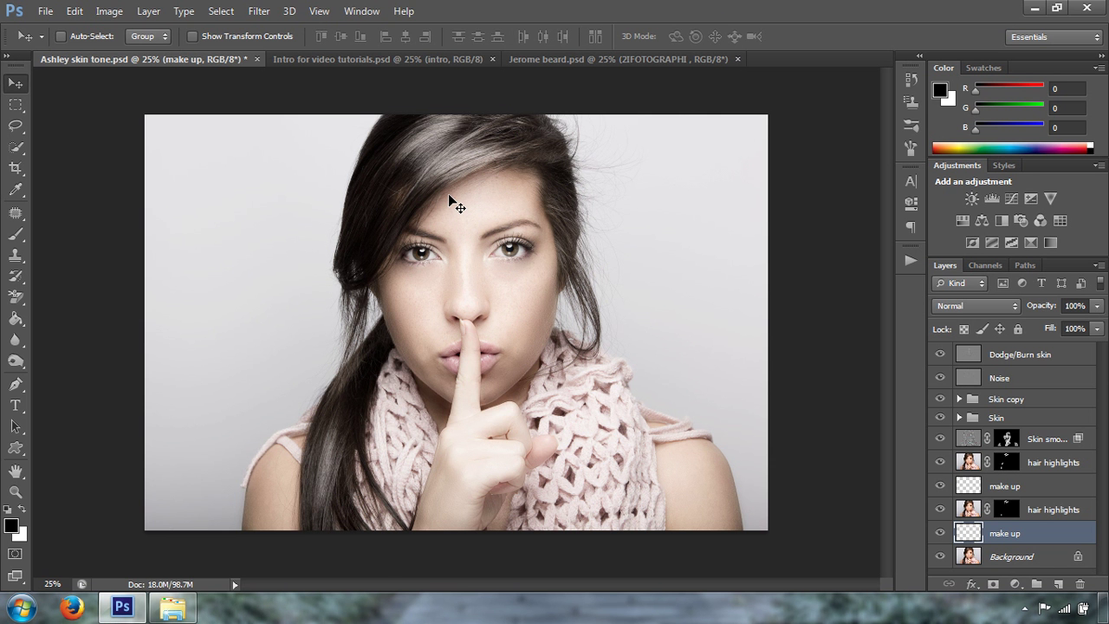
Step: Zoom in to inspect the face, then set the make up layer's blend mode to Color
{"action": "key", "text": "ctrl+plus"}
{"action": "key", "text": "ctrl+plus"}
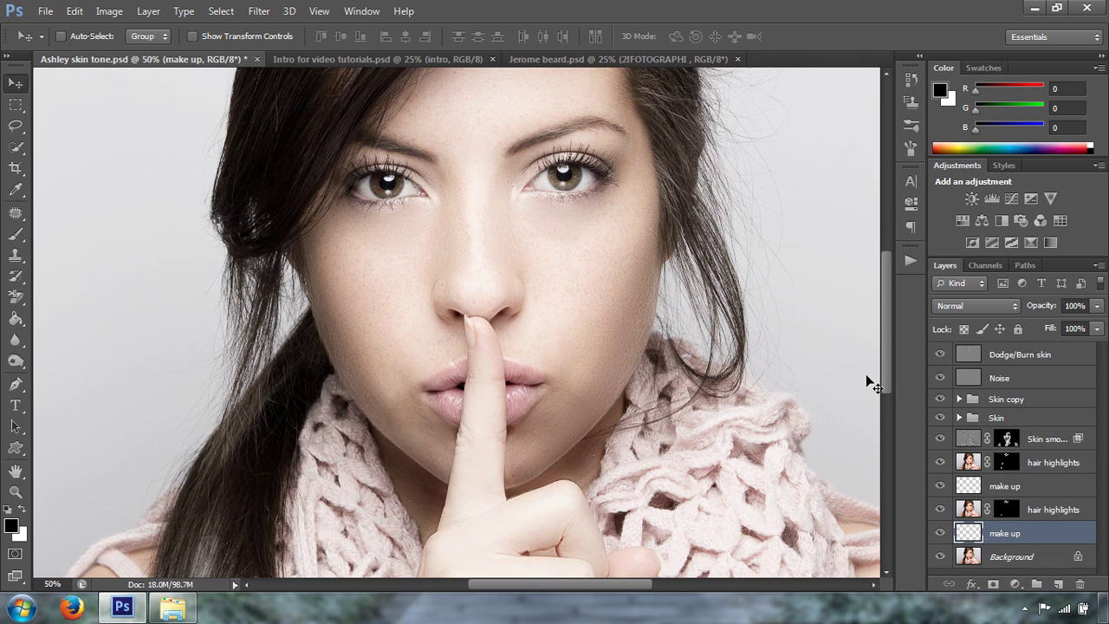
{"action": "left_click_drag", "start_coordinate": [883, 372], "coordinate": [883, 332]}
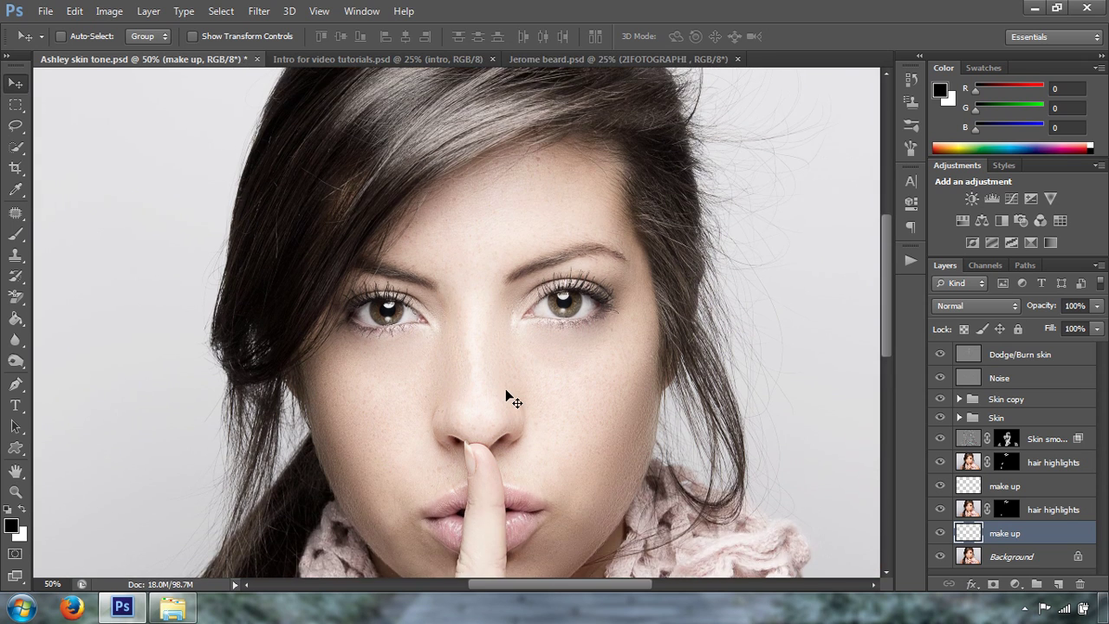
{"action": "key", "text": "ctrl+plus"}
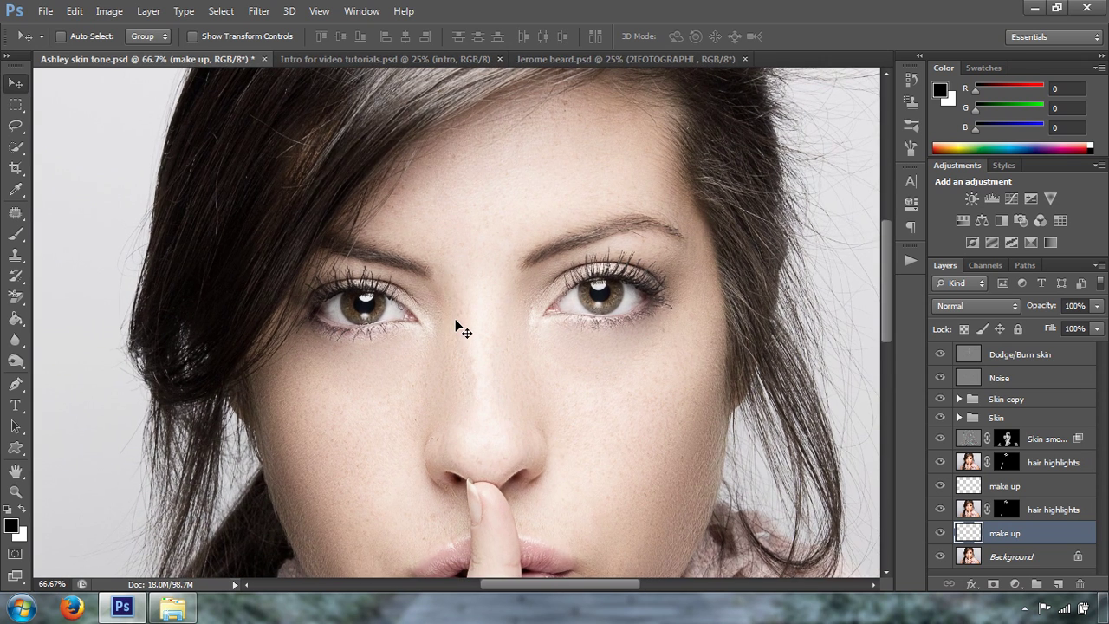
{"action": "key", "text": "ctrl+plus"}
{"action": "key", "text": "ctrl+plus"}
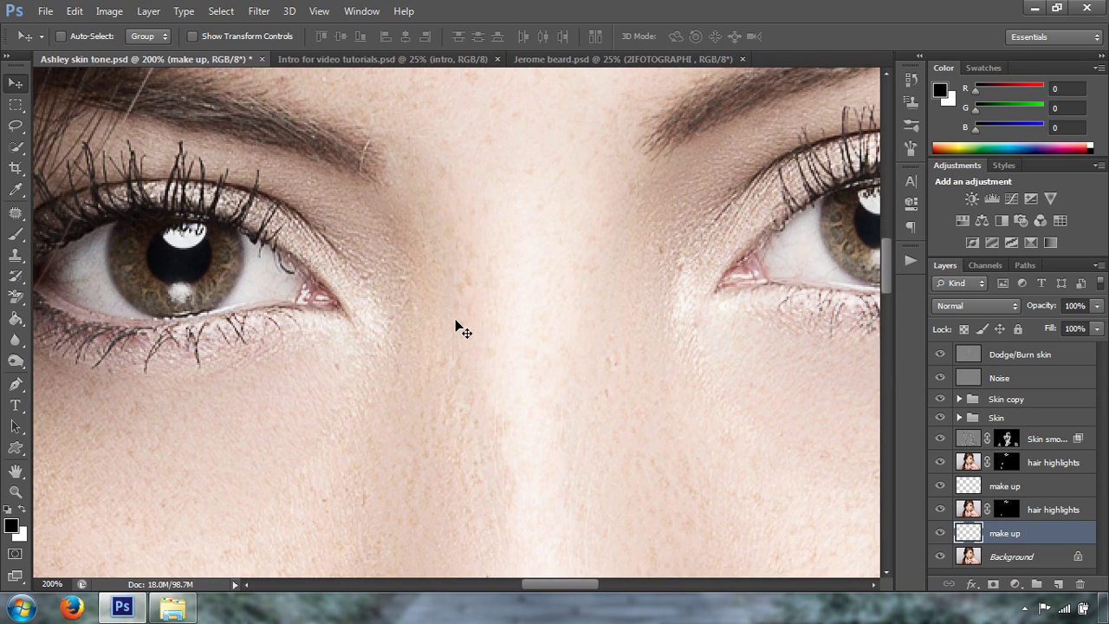
{"action": "key", "text": "ctrl+minus"}
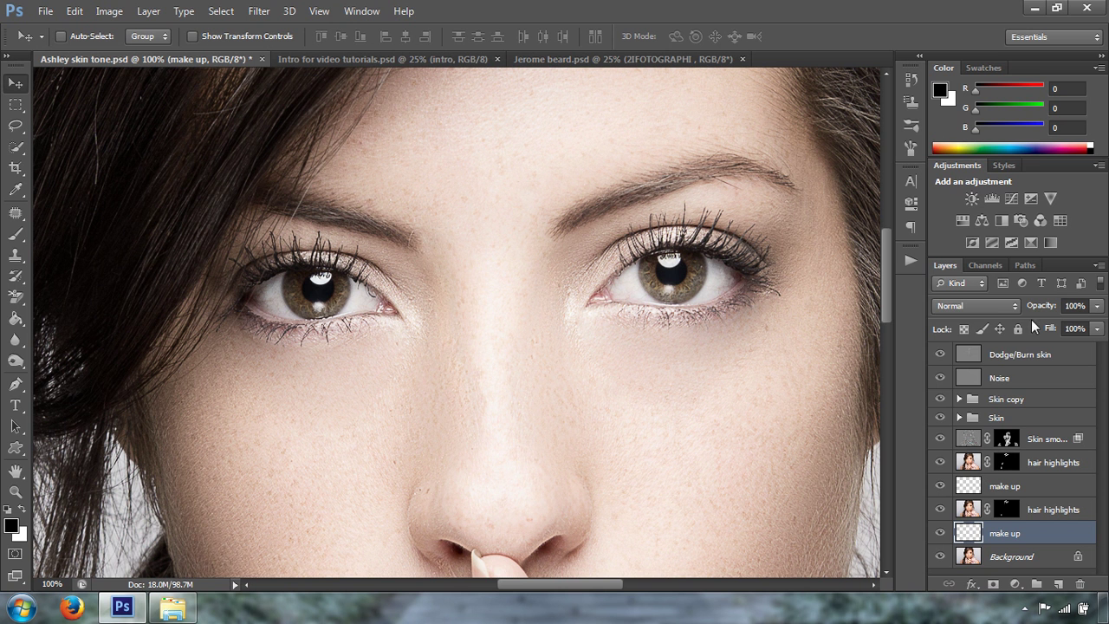
{"action": "left_click", "coordinate": [996, 306]}
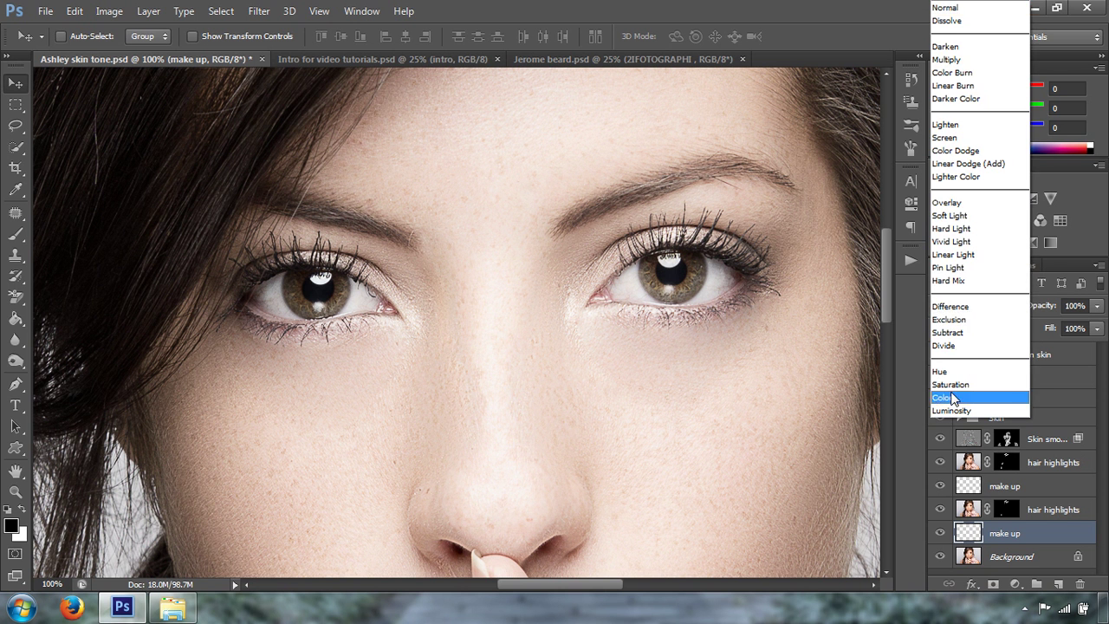
{"action": "left_click", "coordinate": [951, 392]}
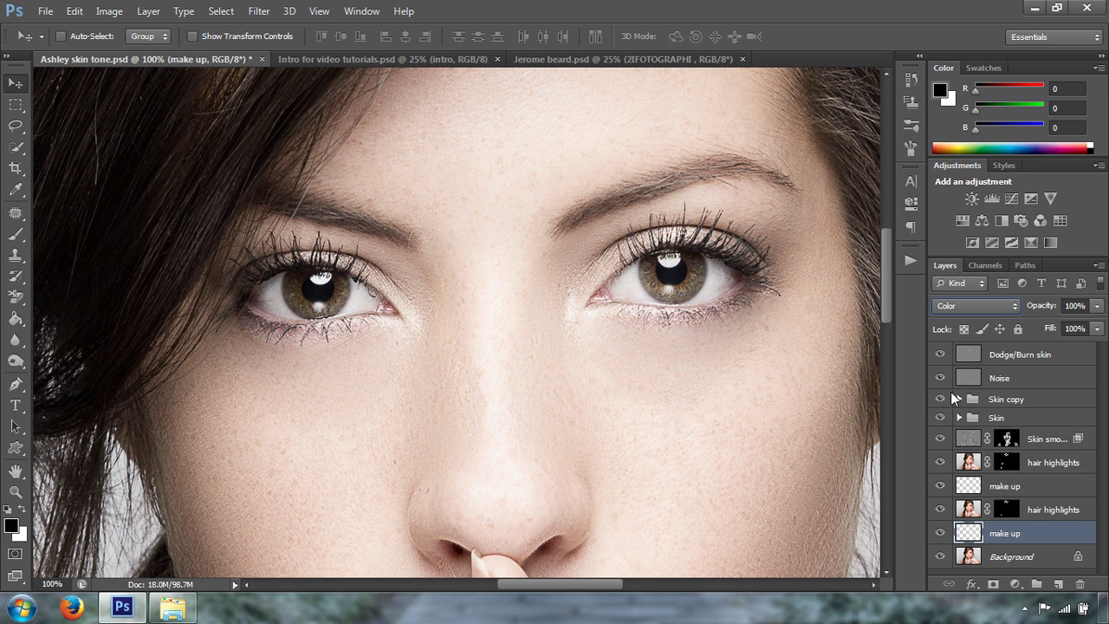
Step: Sample the skin tone R184 G161 B153 beside the left eye with the Eyedropper
{"action": "left_click", "coordinate": [17, 193]}
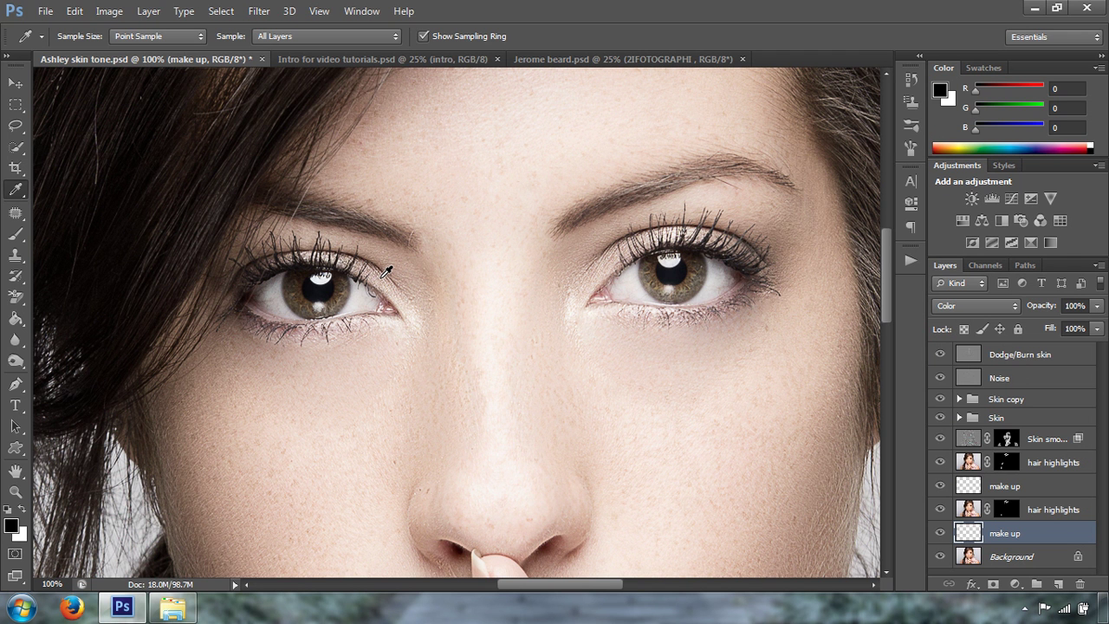
{"action": "left_click", "coordinate": [381, 273]}
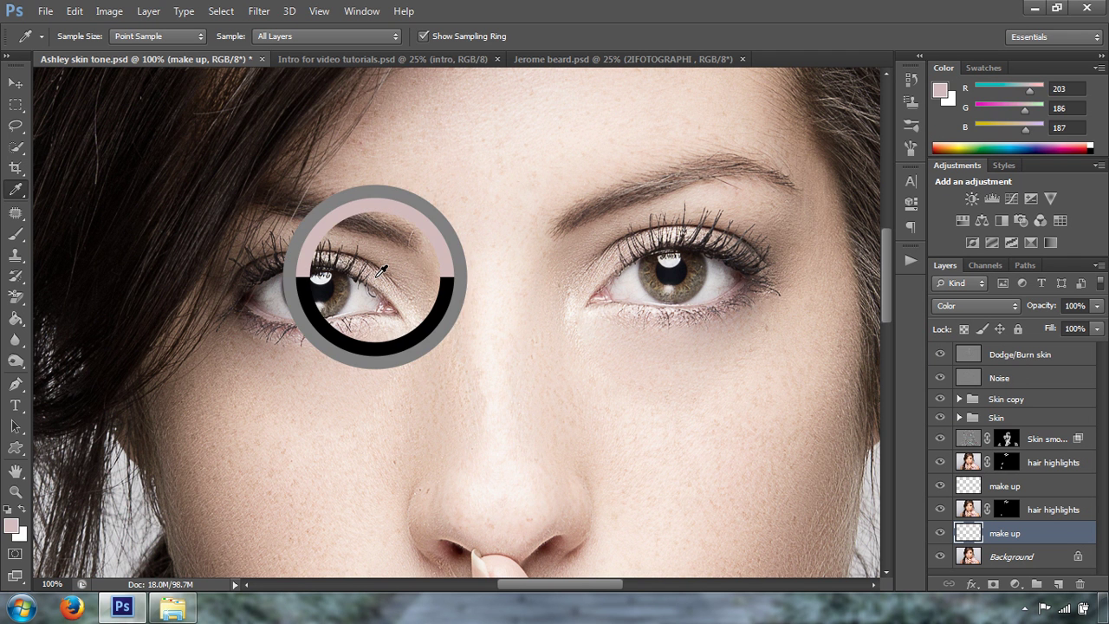
{"action": "left_click_drag", "start_coordinate": [380, 275], "coordinate": [382, 273]}
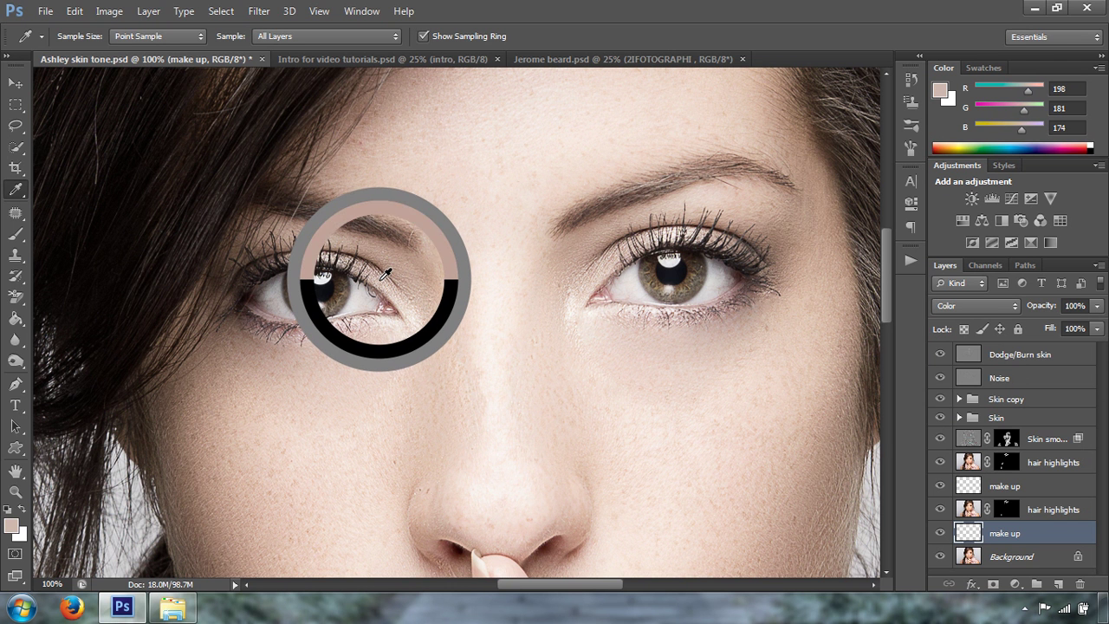
{"action": "left_click_drag", "start_coordinate": [386, 274], "coordinate": [387, 273]}
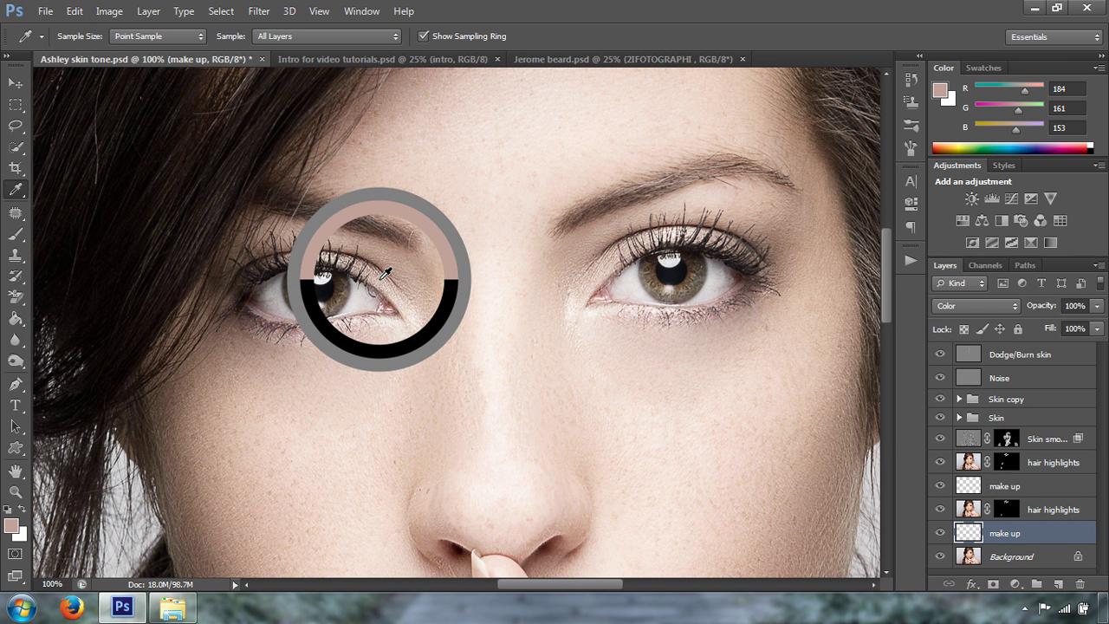
{"action": "left_click_drag", "start_coordinate": [387, 273], "coordinate": [387, 273]}
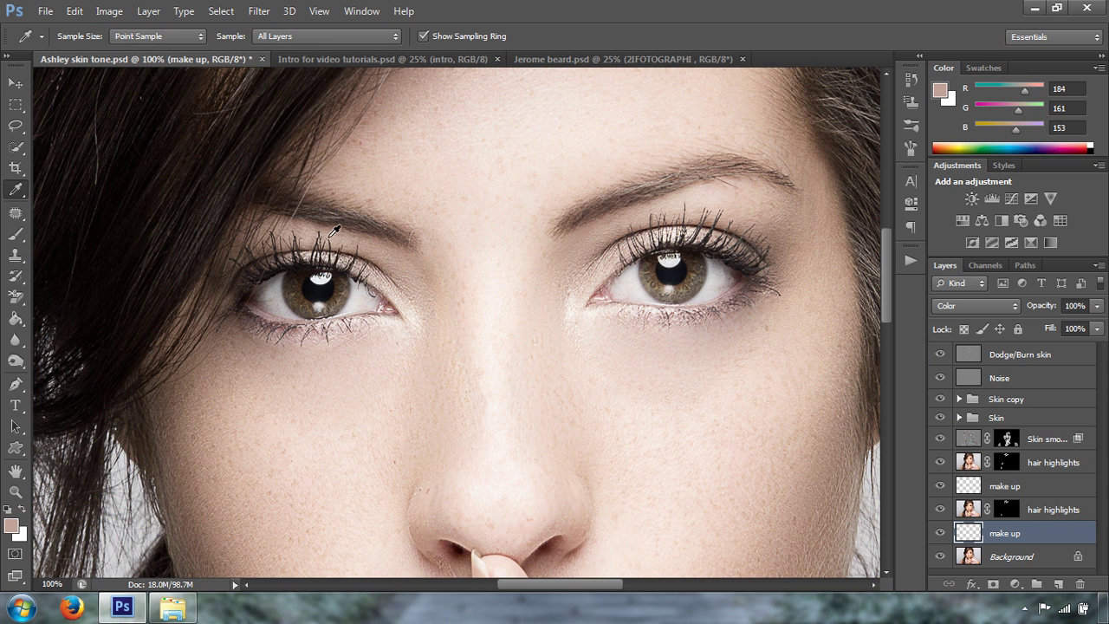
Step: Paint the sampled skin tone under the eyes on the make up layer with a ~20 px brush
{"action": "key", "text": "b"}
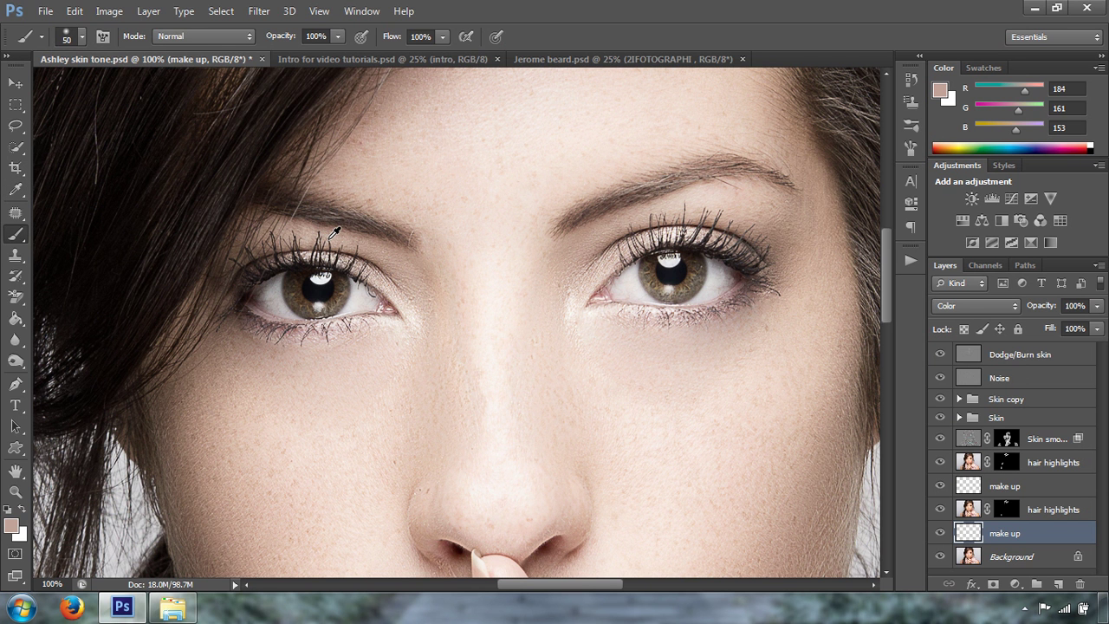
{"action": "key", "text": "bracketleft"}
{"action": "key", "text": "bracketleft"}
{"action": "key", "text": "bracketleft"}
{"action": "key", "text": "bracketleft"}
{"action": "key", "text": "bracketleft"}
{"action": "left_click", "coordinate": [601, 289]}
{"action": "key", "text": "ctrl+0"}
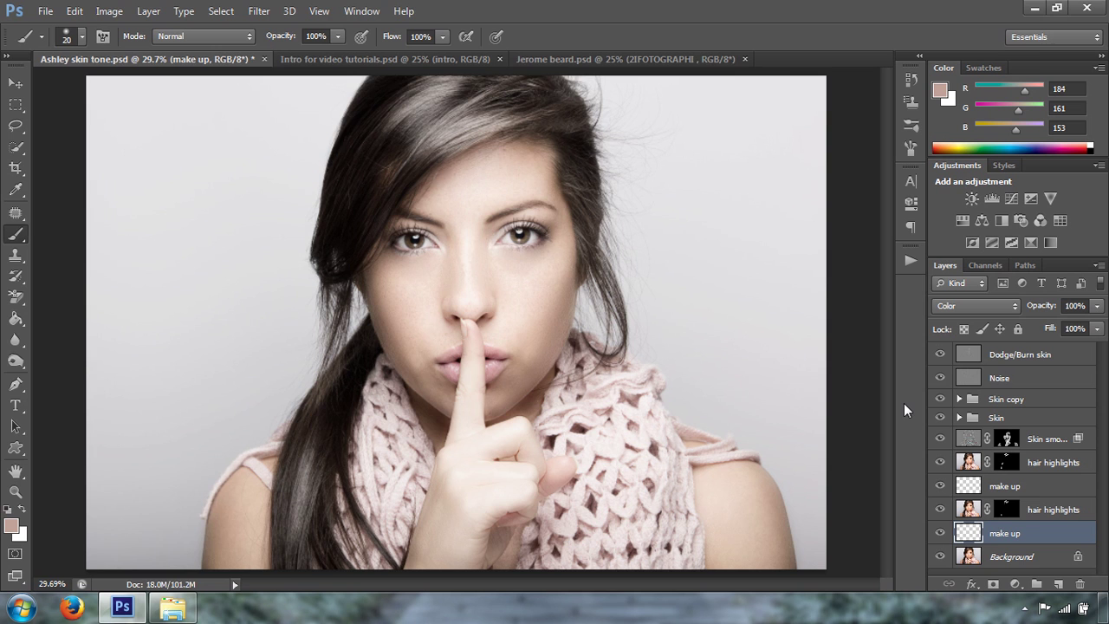
{"action": "key", "text": "ctrl+plus"}
{"action": "key", "text": "ctrl+plus"}
{"action": "key", "text": "ctrl+plus"}
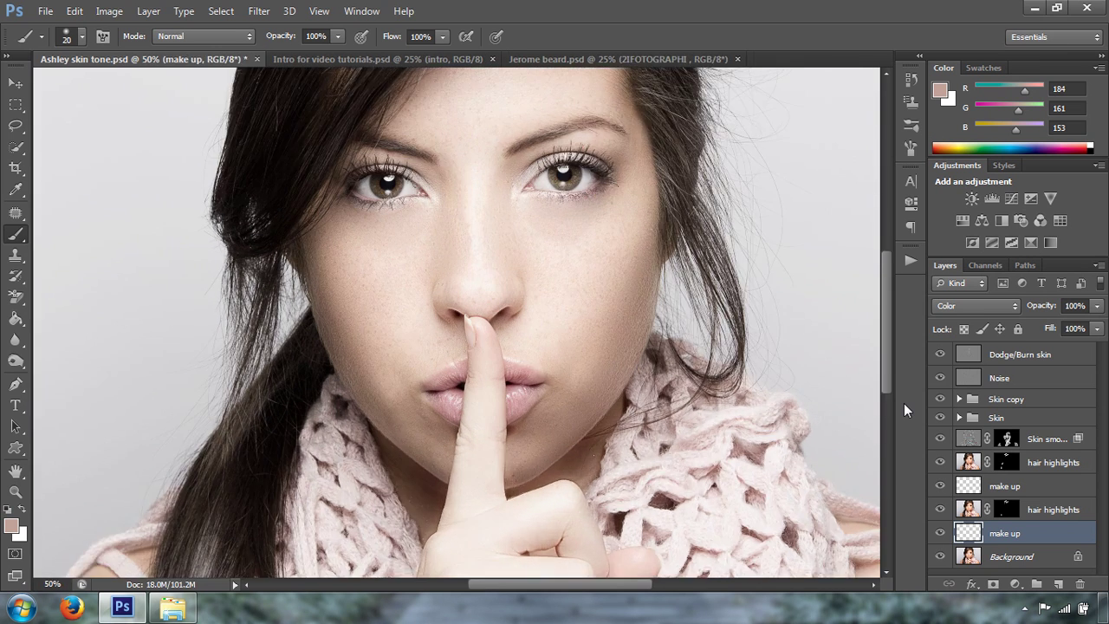
{"action": "key", "text": "ctrl+plus"}
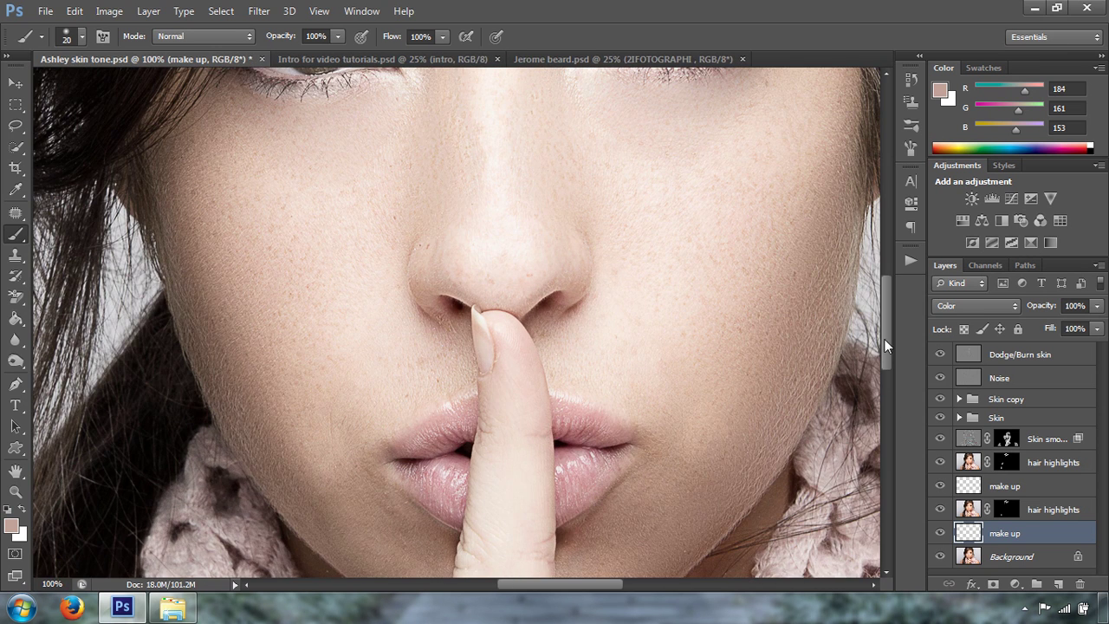
{"action": "left_click_drag", "start_coordinate": [887, 347], "coordinate": [884, 282]}
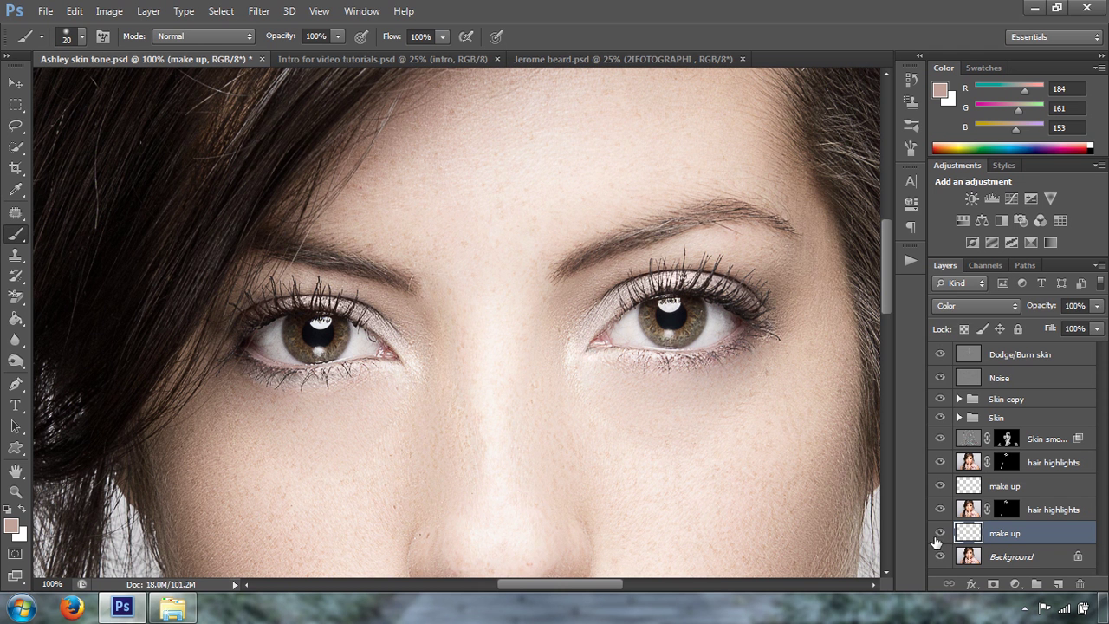
{"action": "left_click", "coordinate": [940, 533]}
{"action": "left_click", "coordinate": [941, 536]}
{"action": "left_click", "coordinate": [941, 536]}
{"action": "left_click", "coordinate": [942, 536]}
{"action": "left_click", "coordinate": [942, 536]}
{"action": "left_click", "coordinate": [942, 536]}
{"action": "left_click", "coordinate": [942, 536]}
{"action": "left_click", "coordinate": [942, 536]}
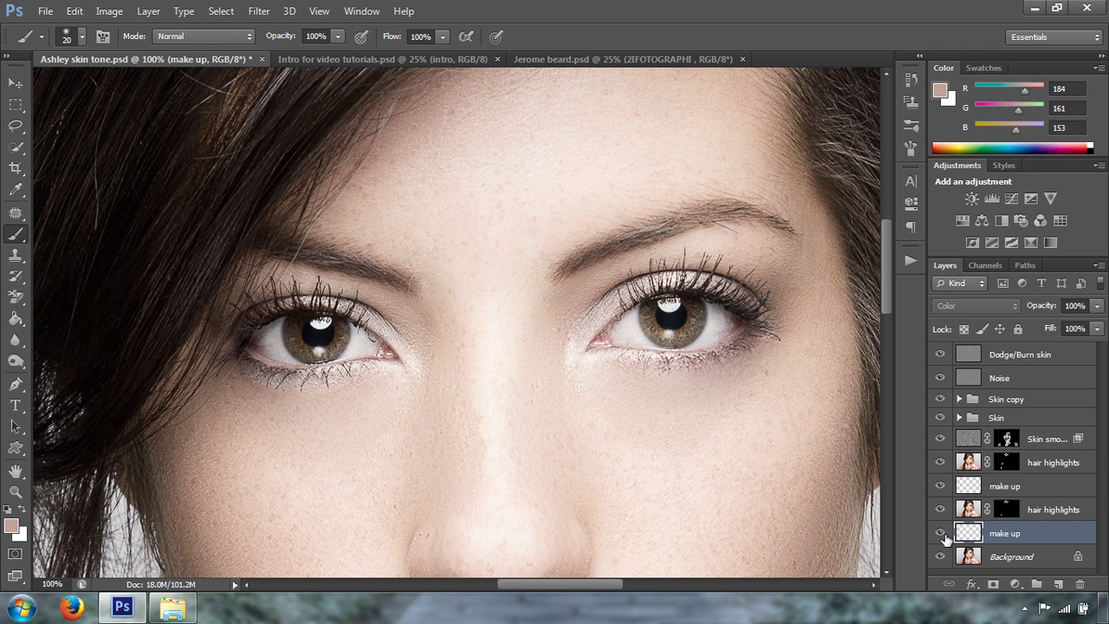
{"action": "key", "text": "ctrl+0"}
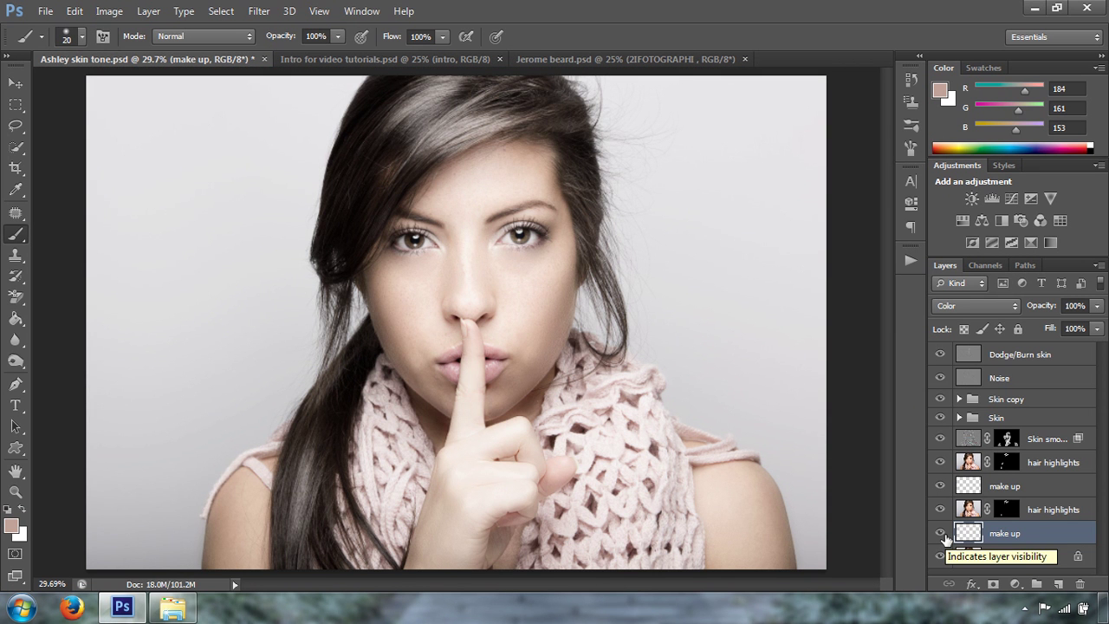
Step: In Intro for video tutorials.psd, show the end group and hide the intro group
{"action": "left_click", "coordinate": [370, 61]}
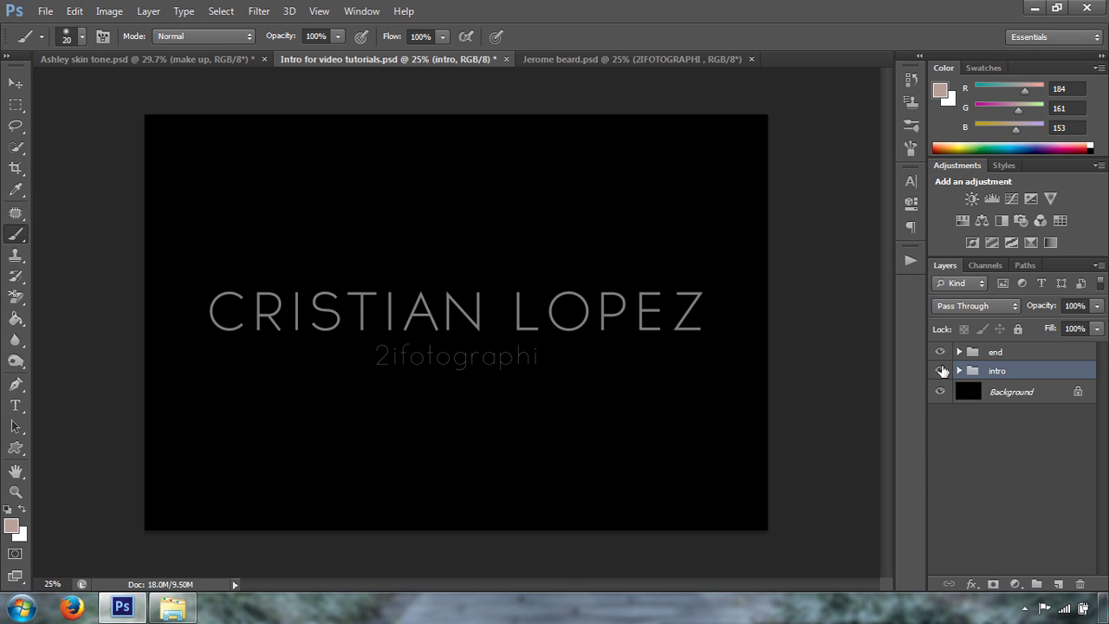
{"action": "left_click", "coordinate": [936, 352]}
{"action": "left_click", "coordinate": [939, 371]}
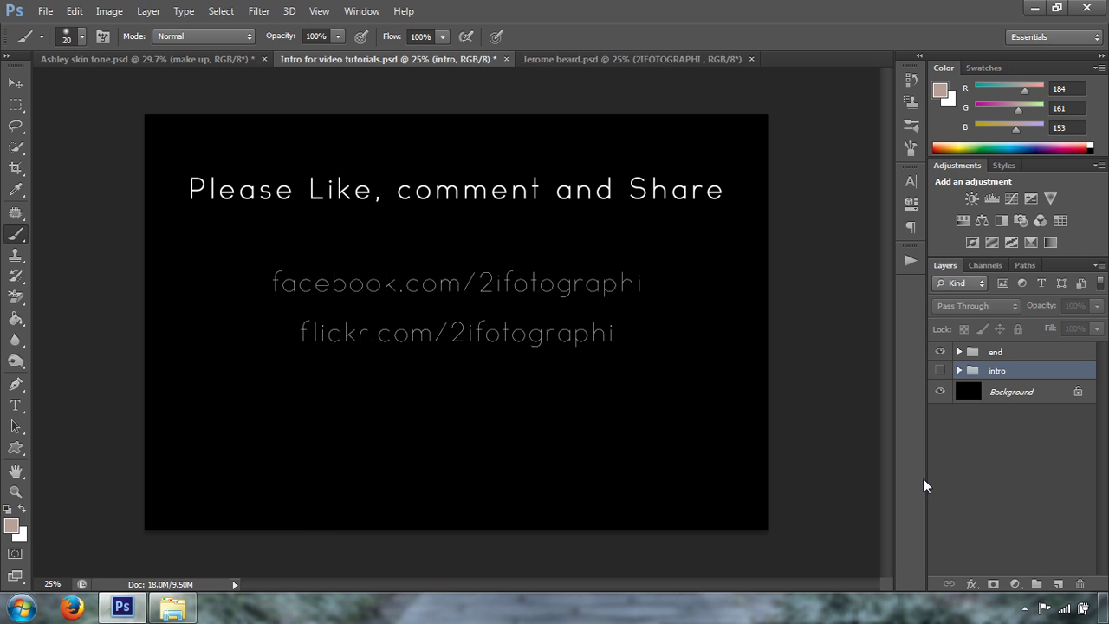
Step: Glance at the bearded man's portrait at a few zoom levels, then return to Ashley skin tone.psd
{"action": "left_click", "coordinate": [635, 59]}
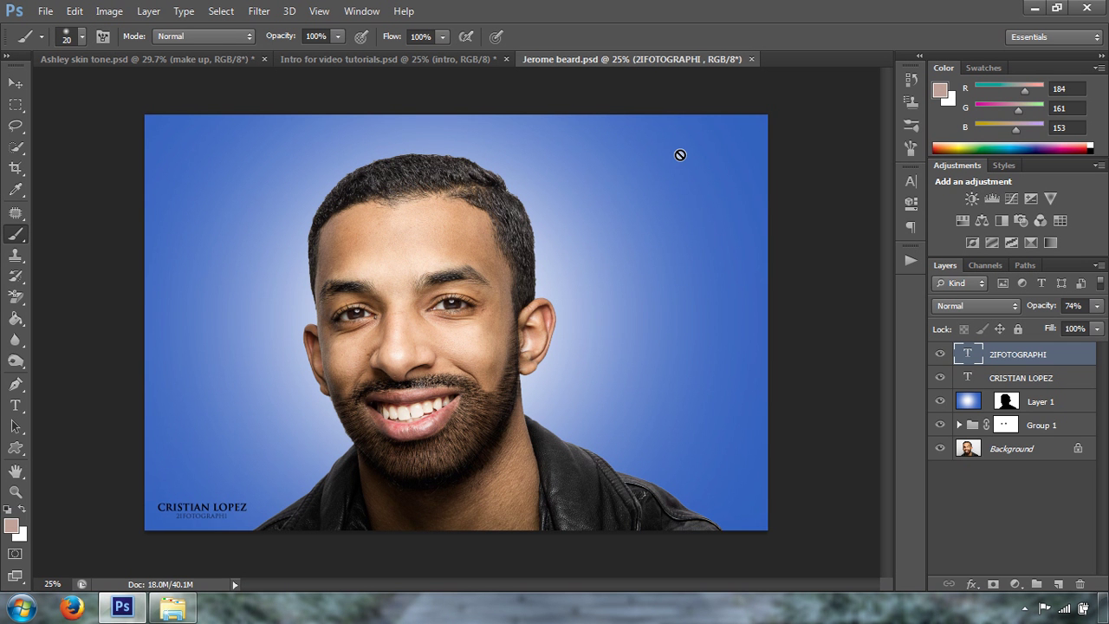
{"action": "key", "text": "ctrl+plus"}
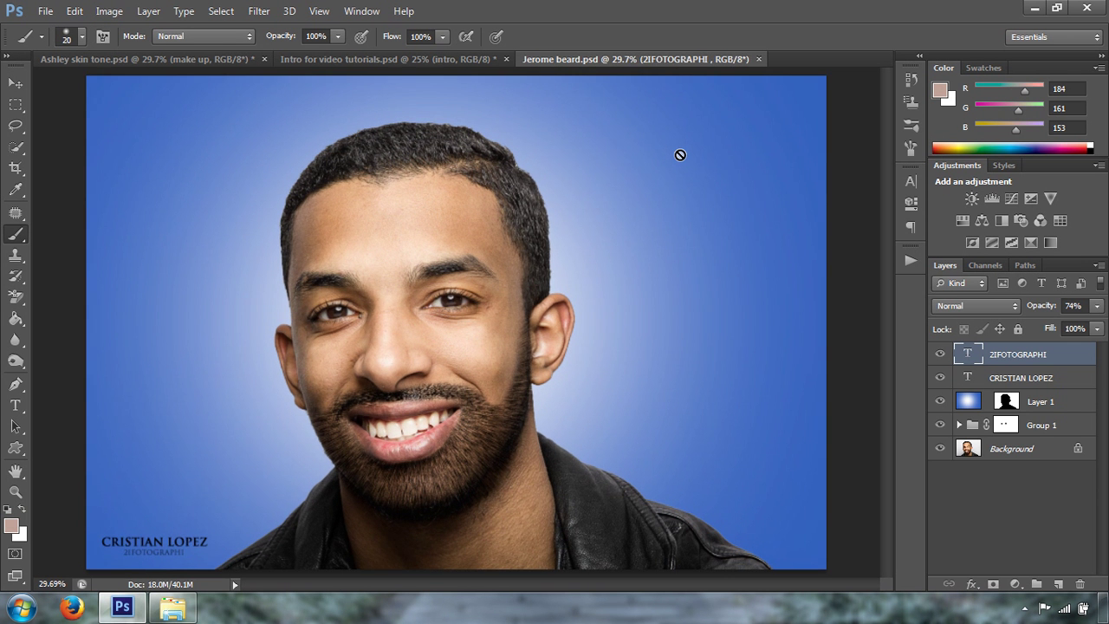
{"action": "key", "text": "ctrl+plus"}
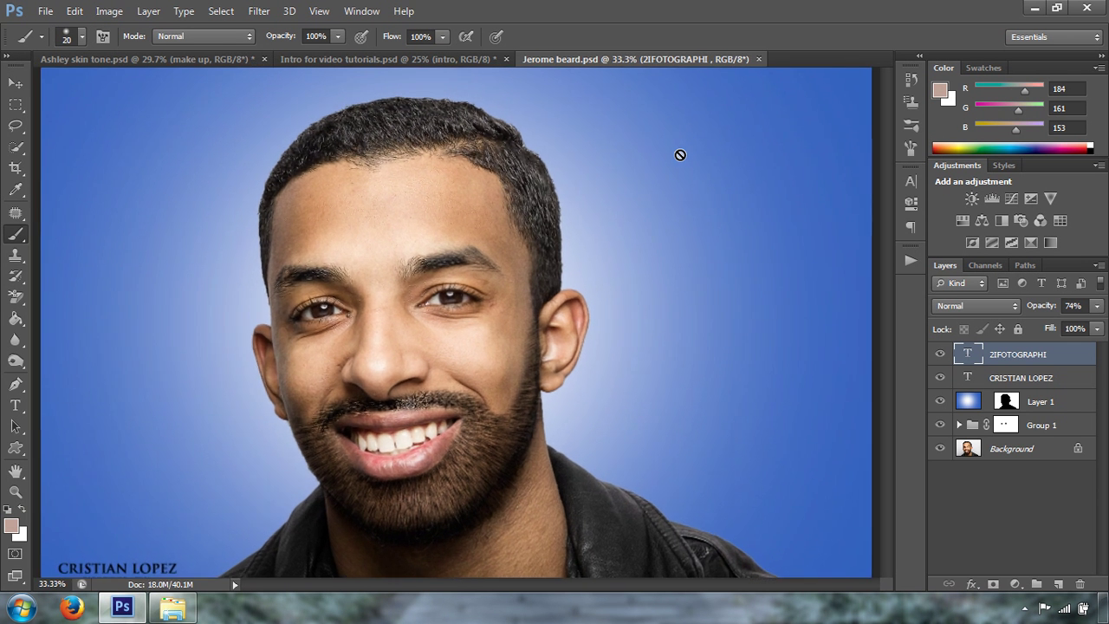
{"action": "key", "text": "ctrl+minus"}
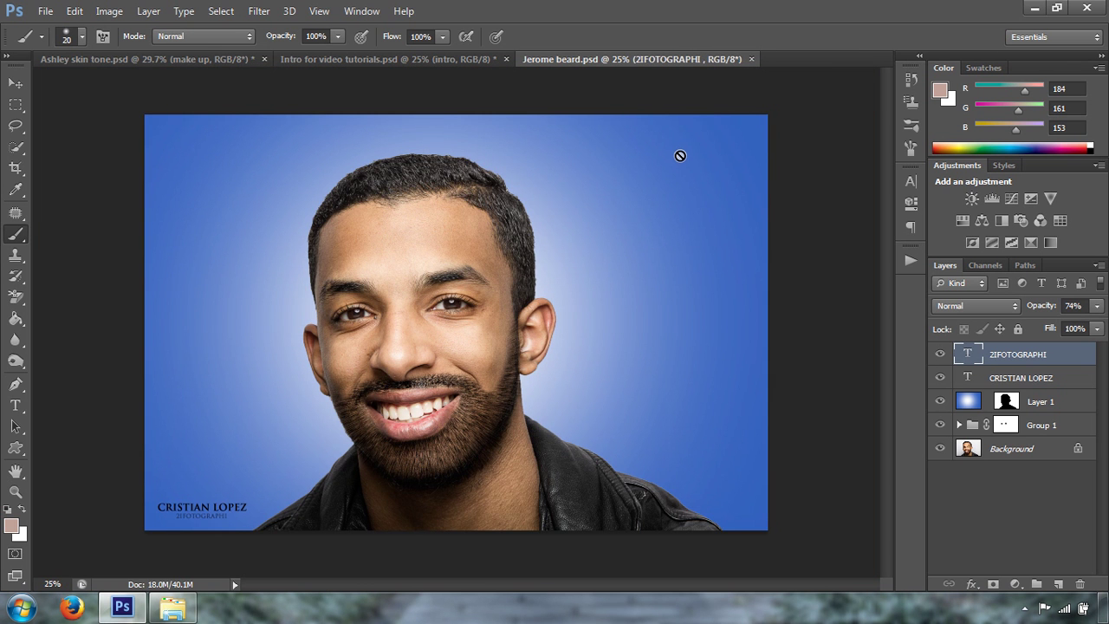
{"action": "left_click", "coordinate": [151, 55]}
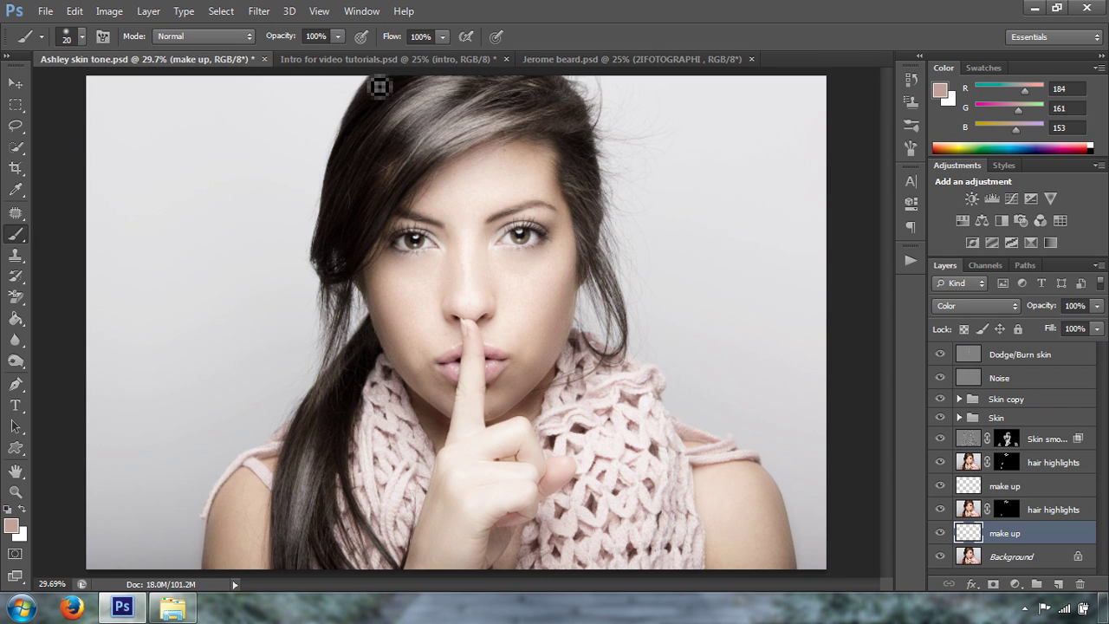